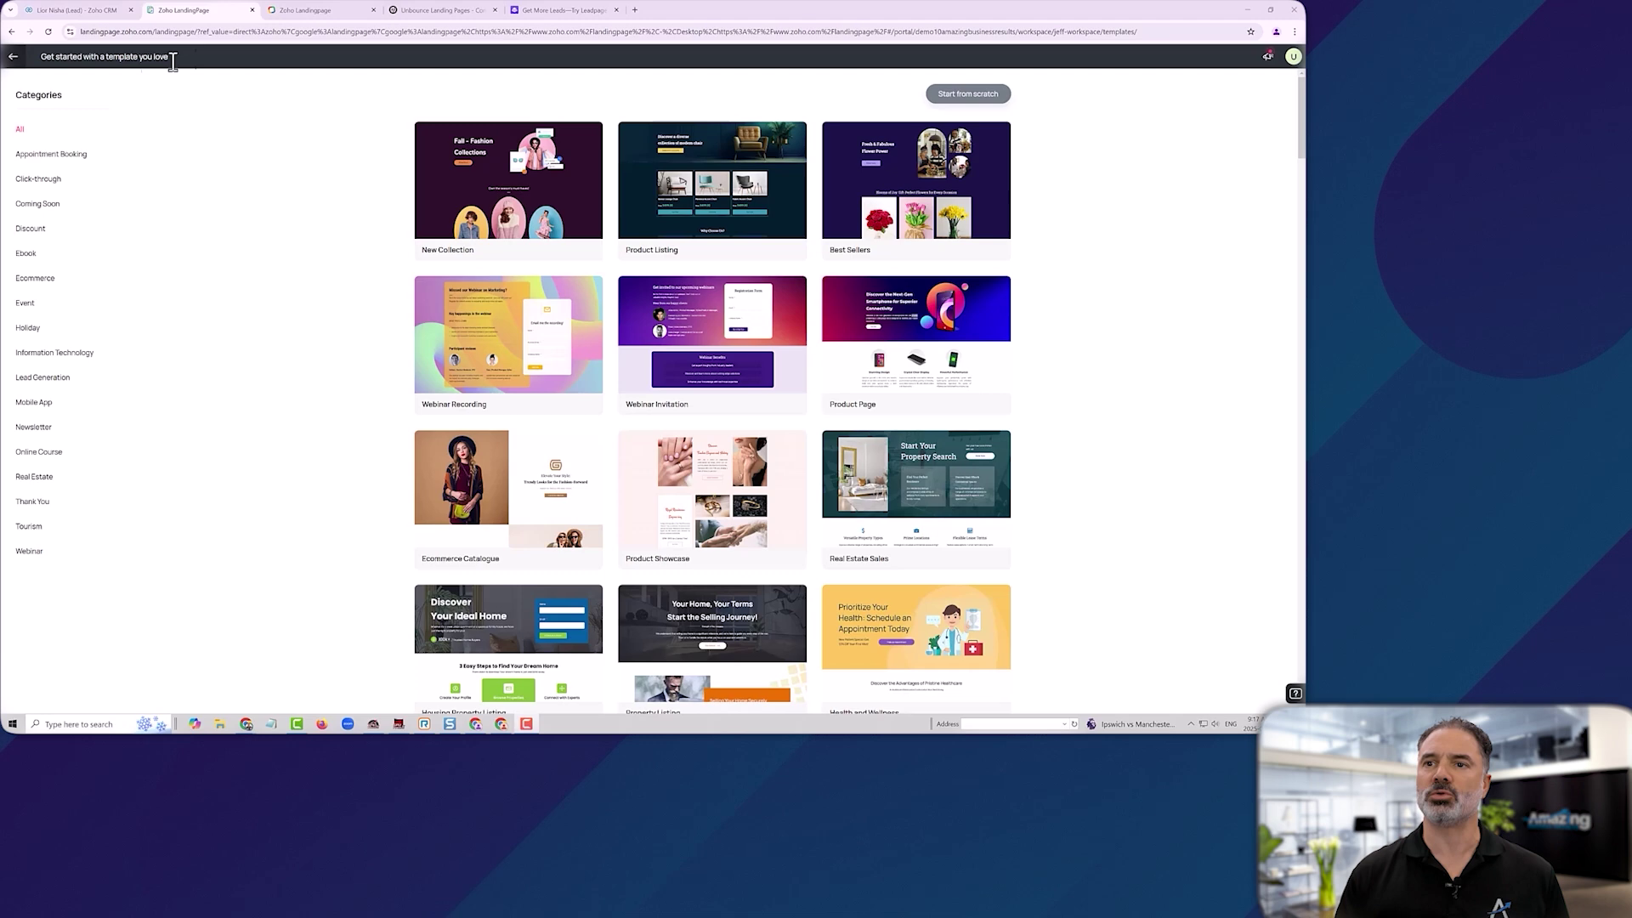
click(441, 19)
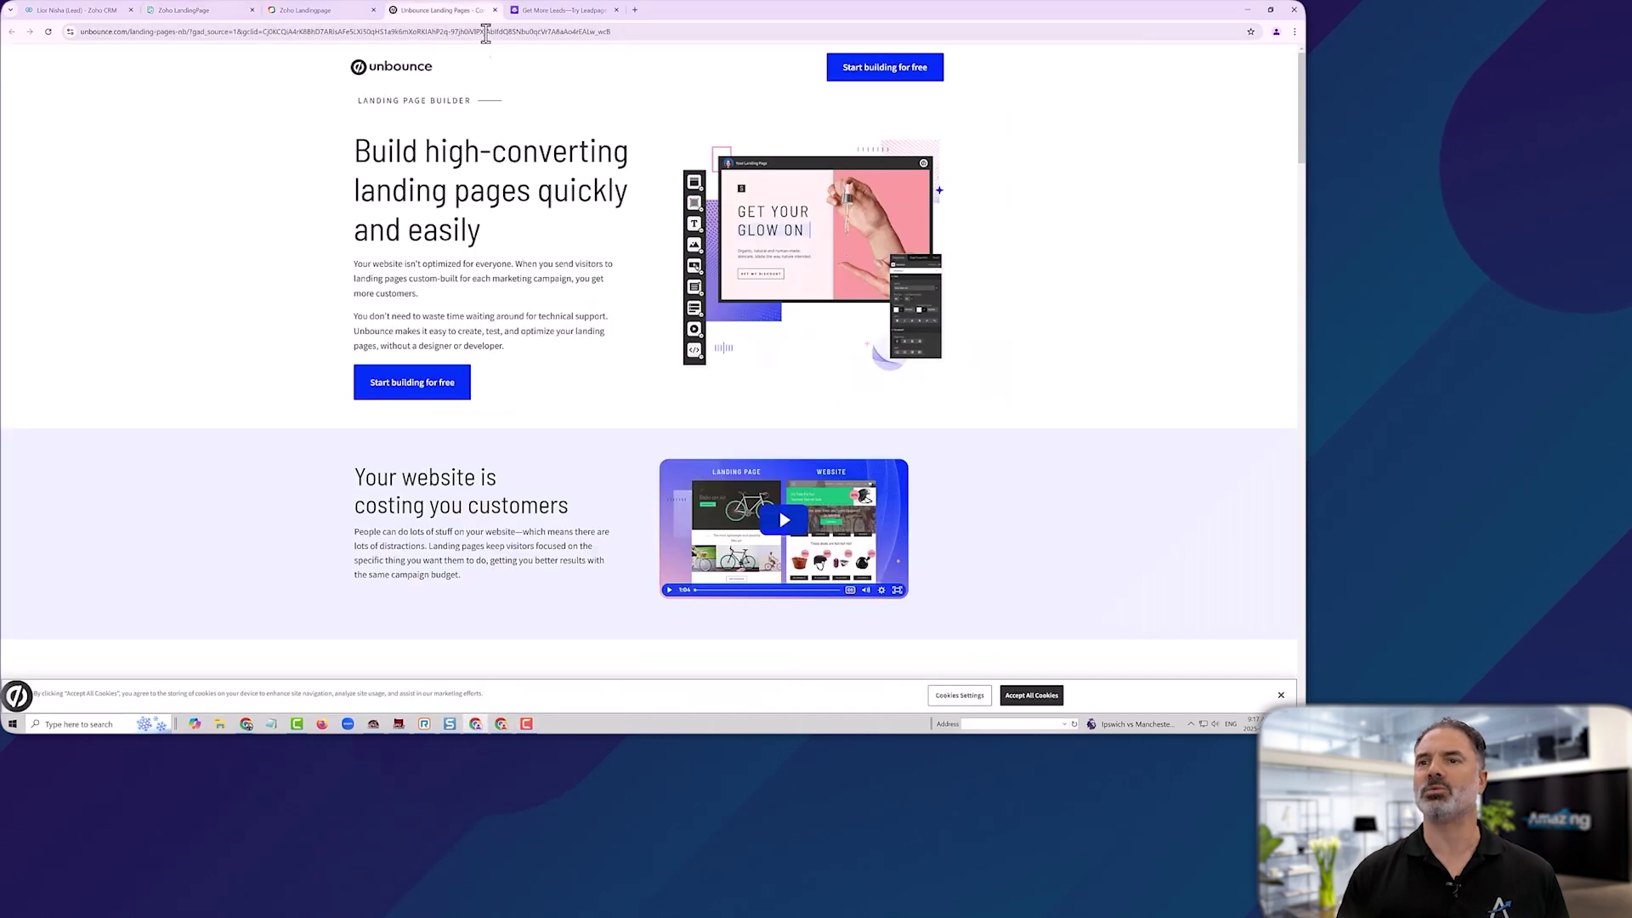
click(582, 17)
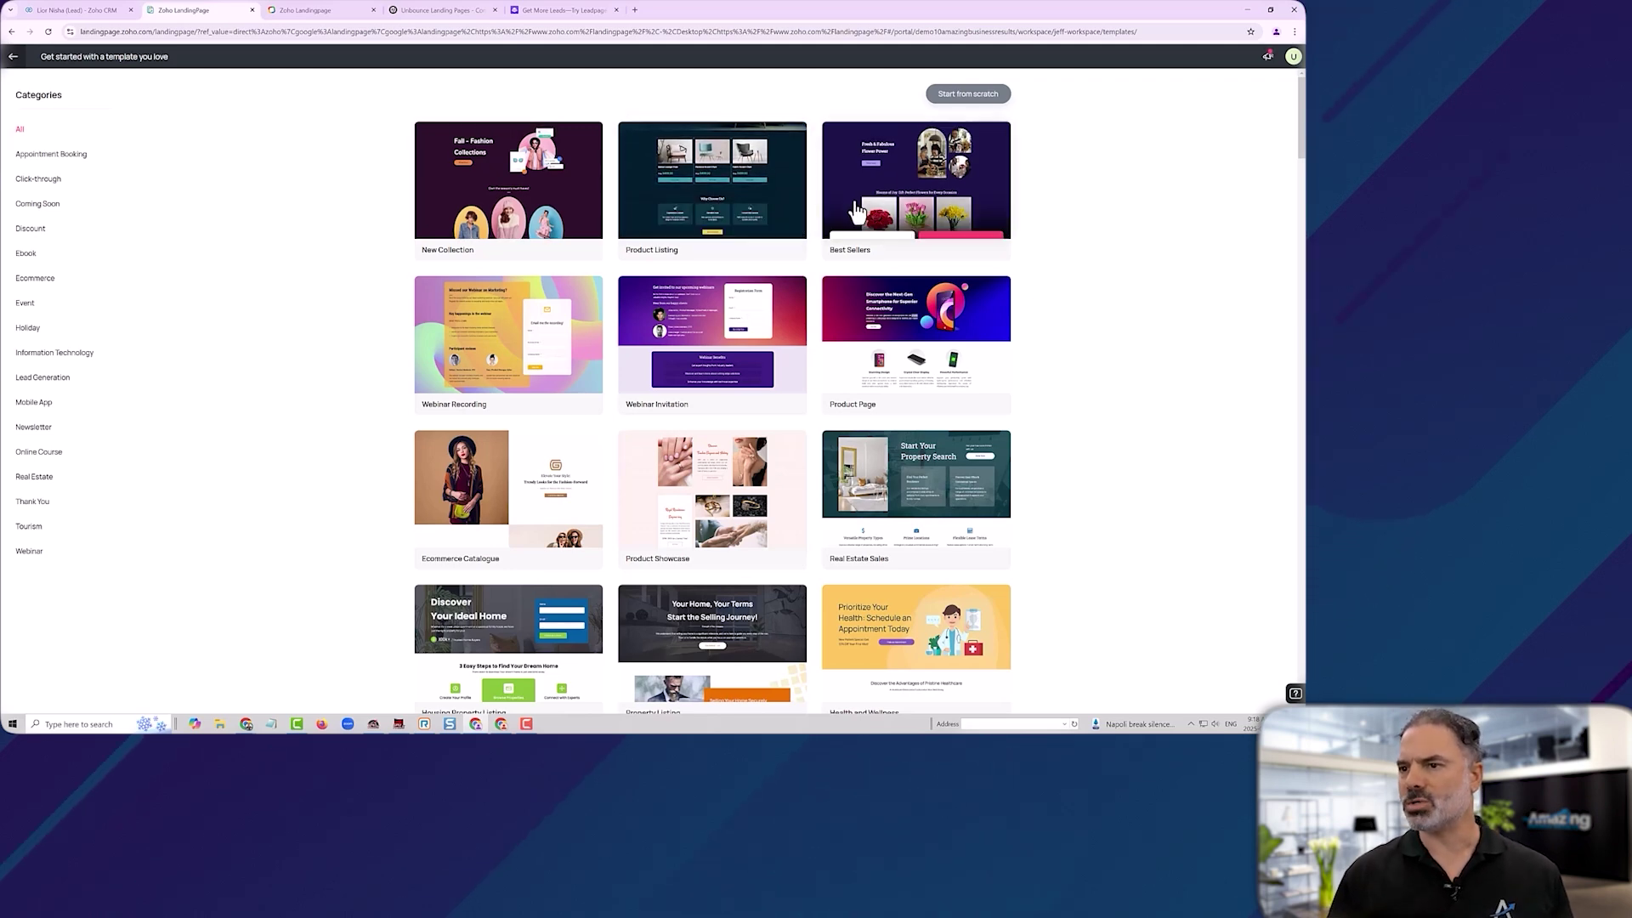
Pick the Housing Property Listing template for a new page and begin entering its name.
scroll(850, 255, down, 2)
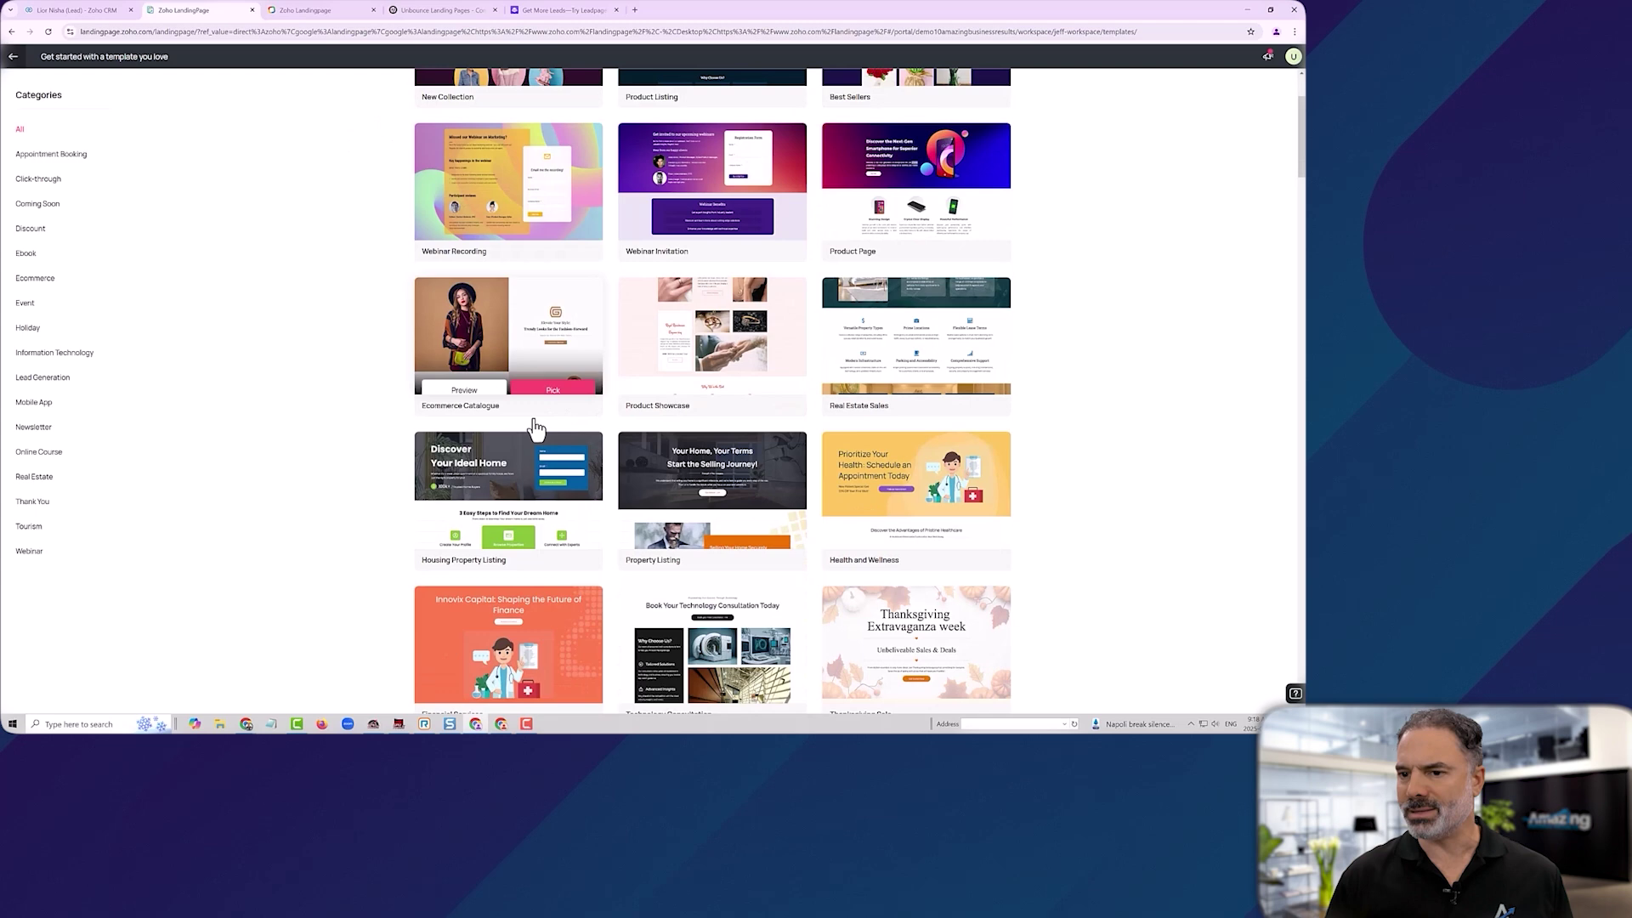
mouse_move(527, 487)
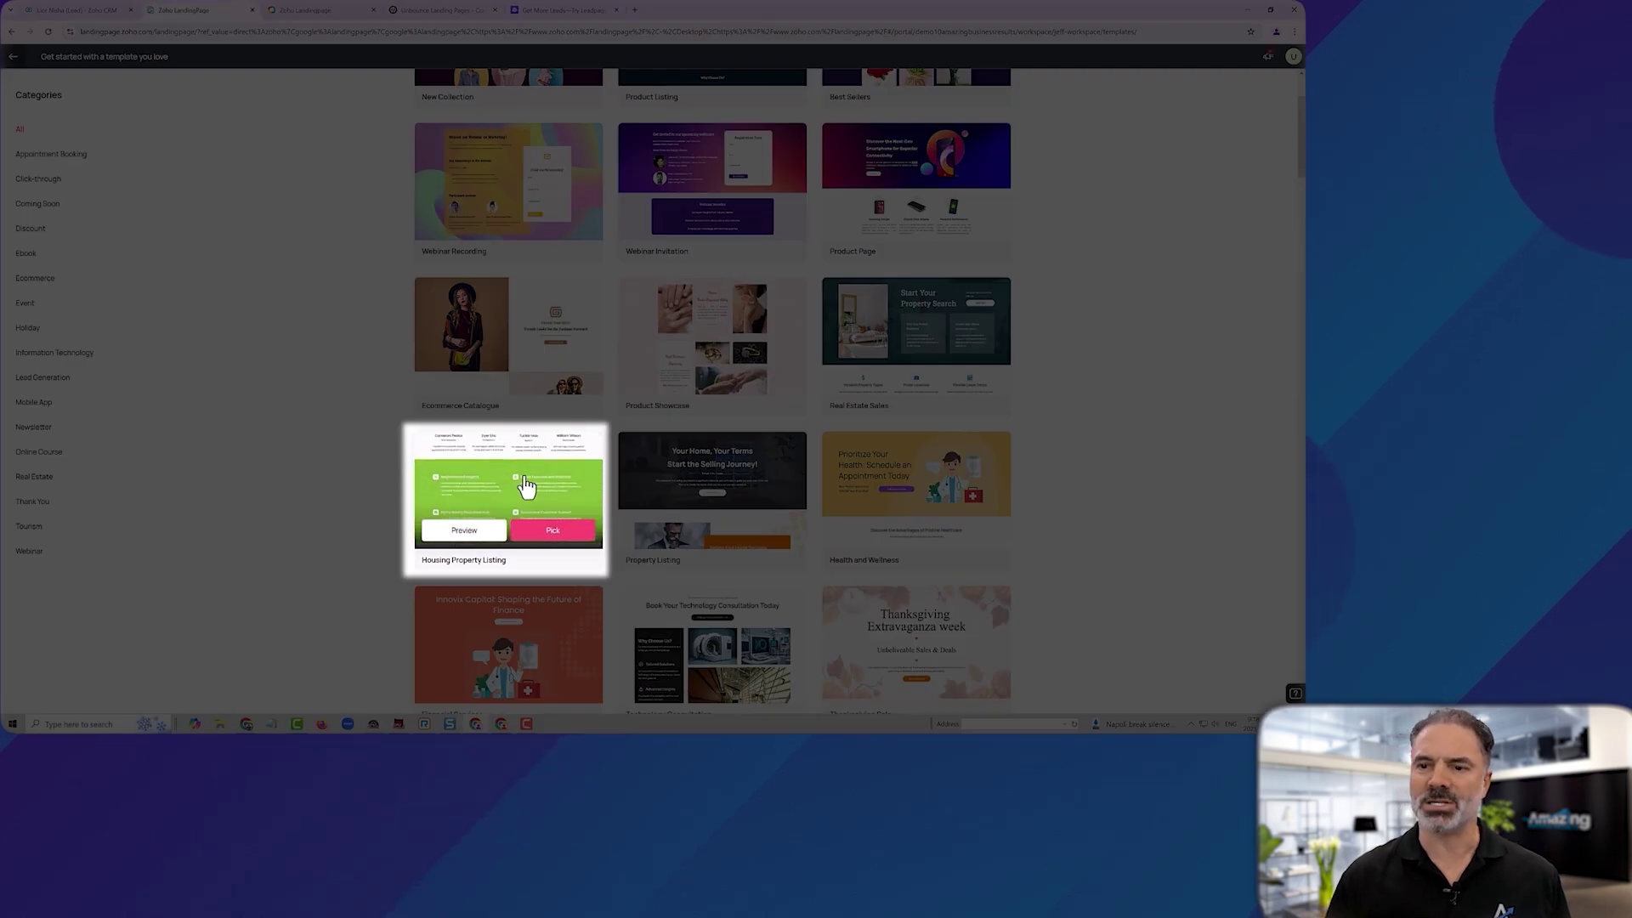
click(548, 533)
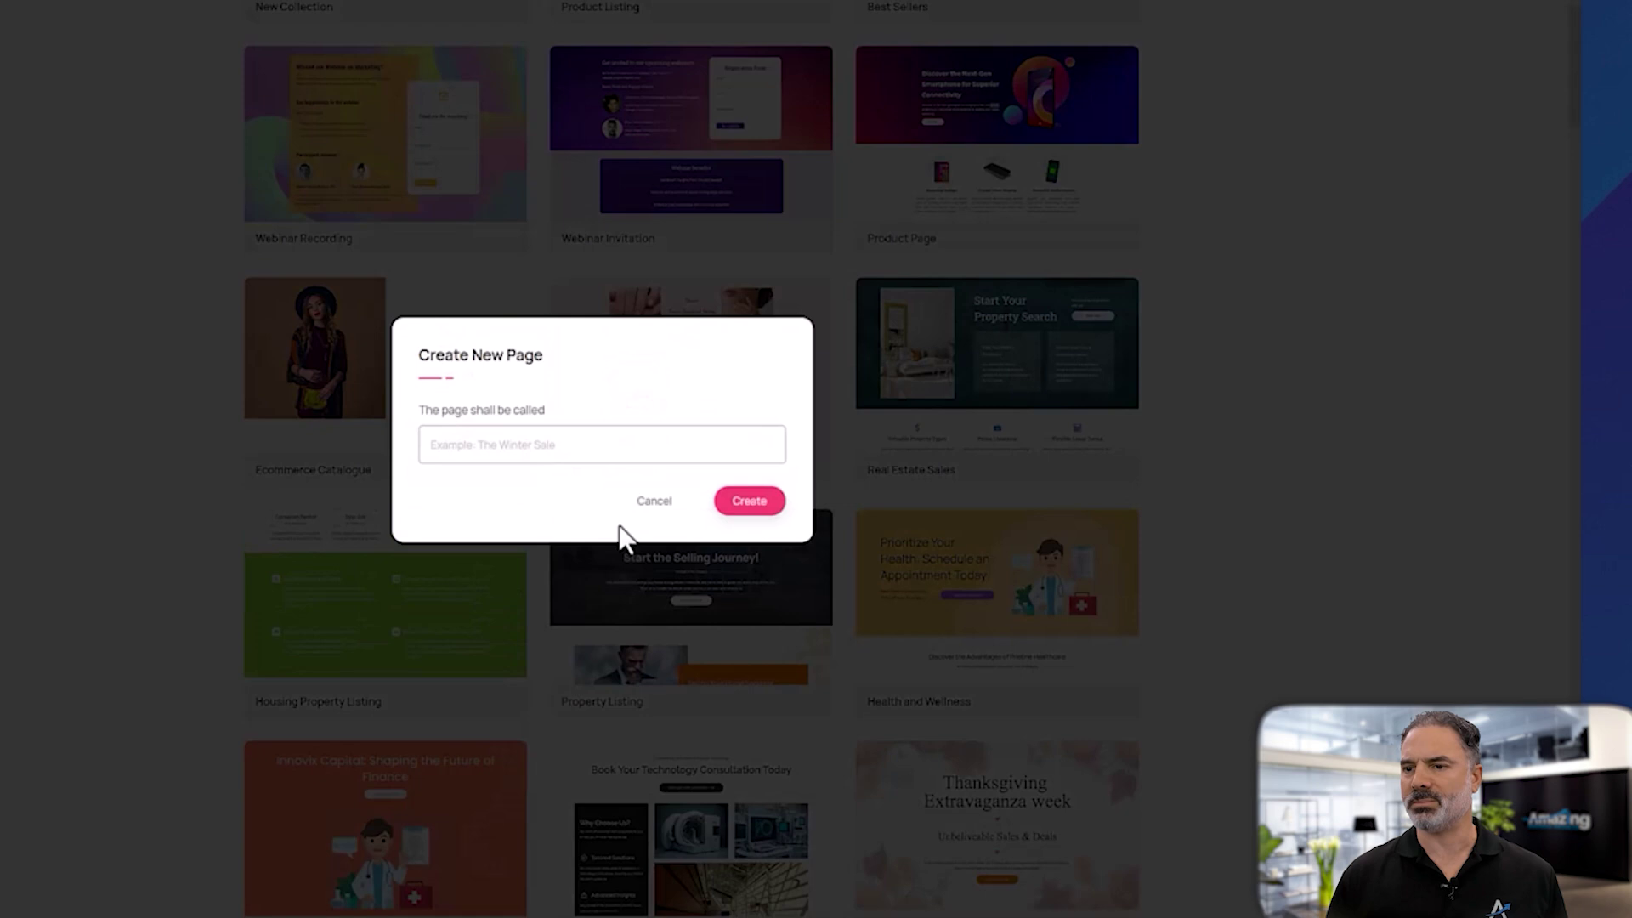
click(470, 456)
text(M)
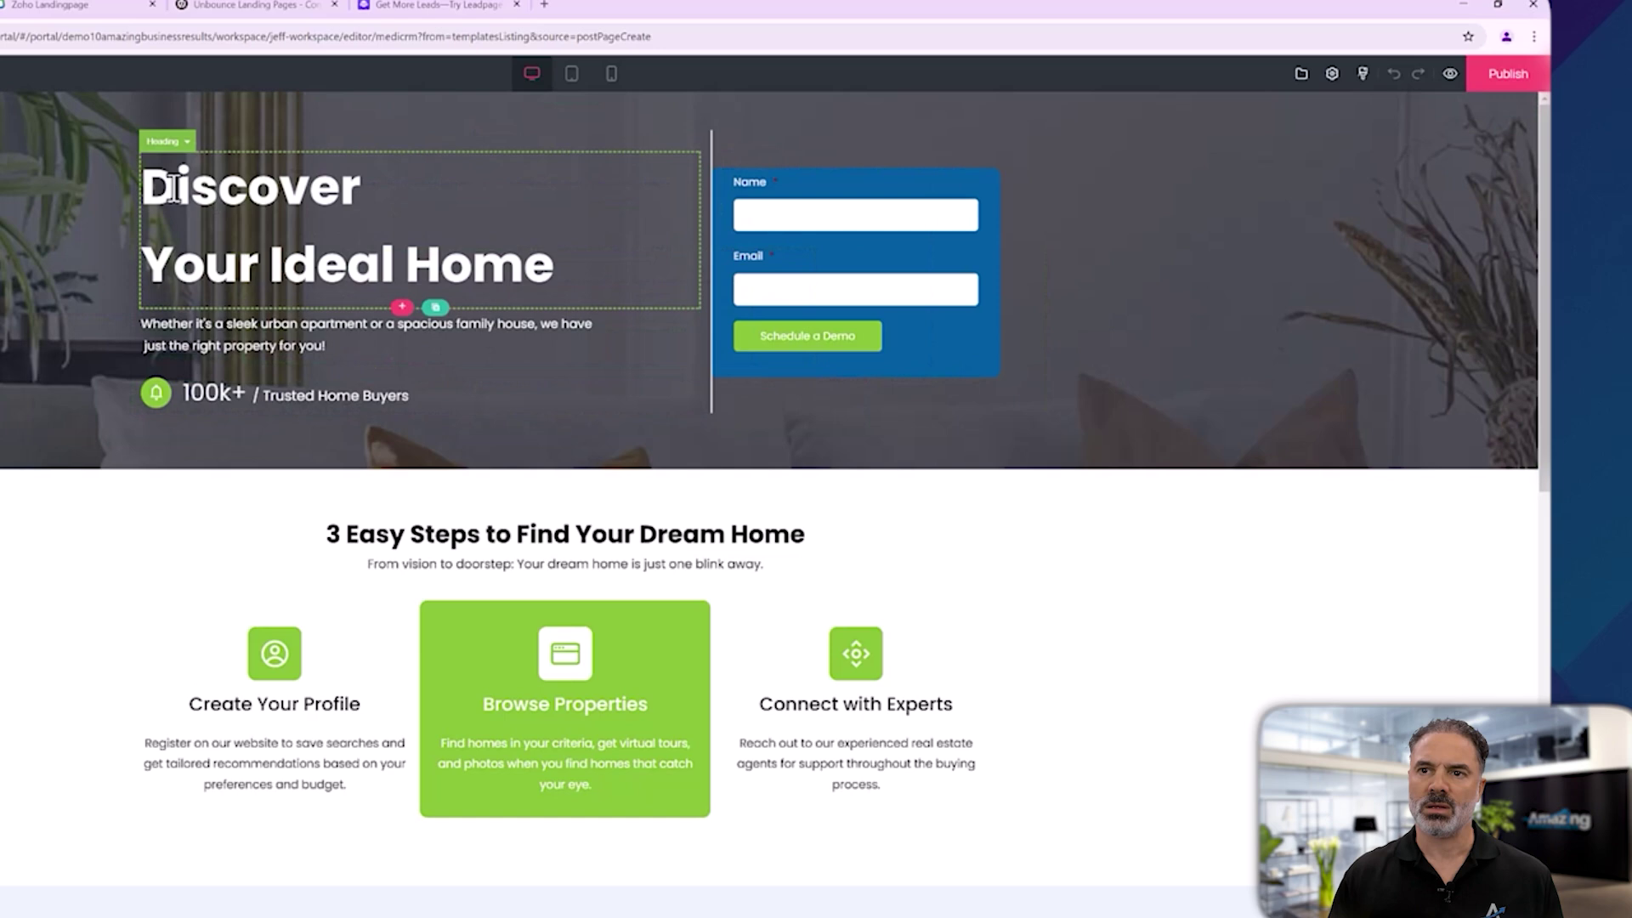
Replace the real-estate hero copy with headline 'Supercharge your practice' and subtitle 'Medical CRM solutions'.
double_click(302, 238)
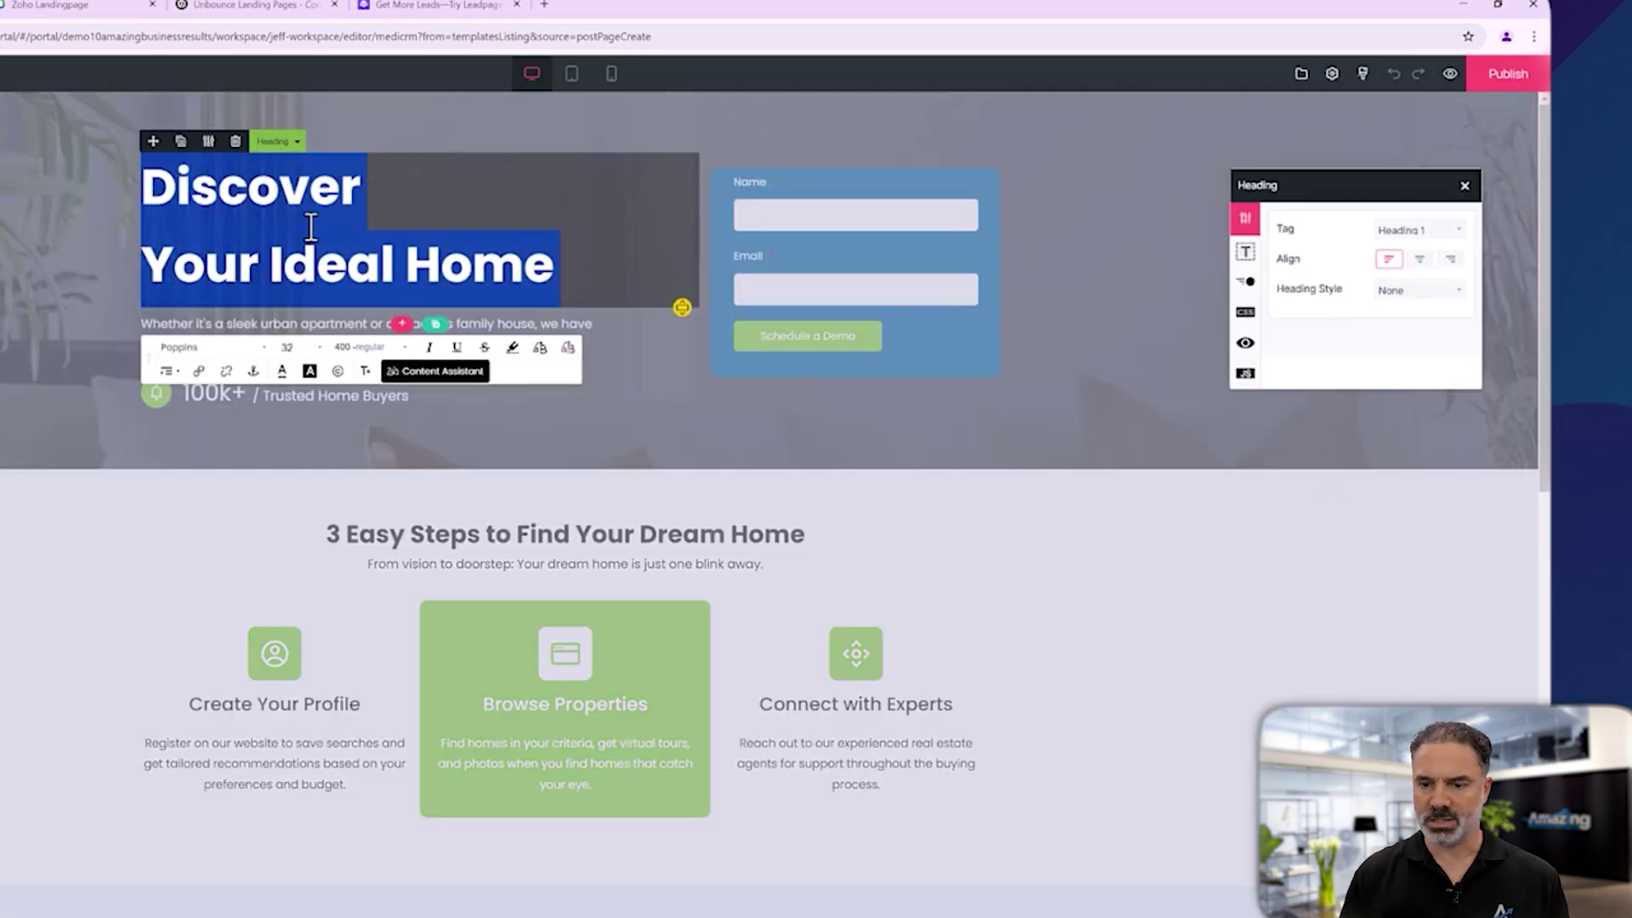
text(Supr)
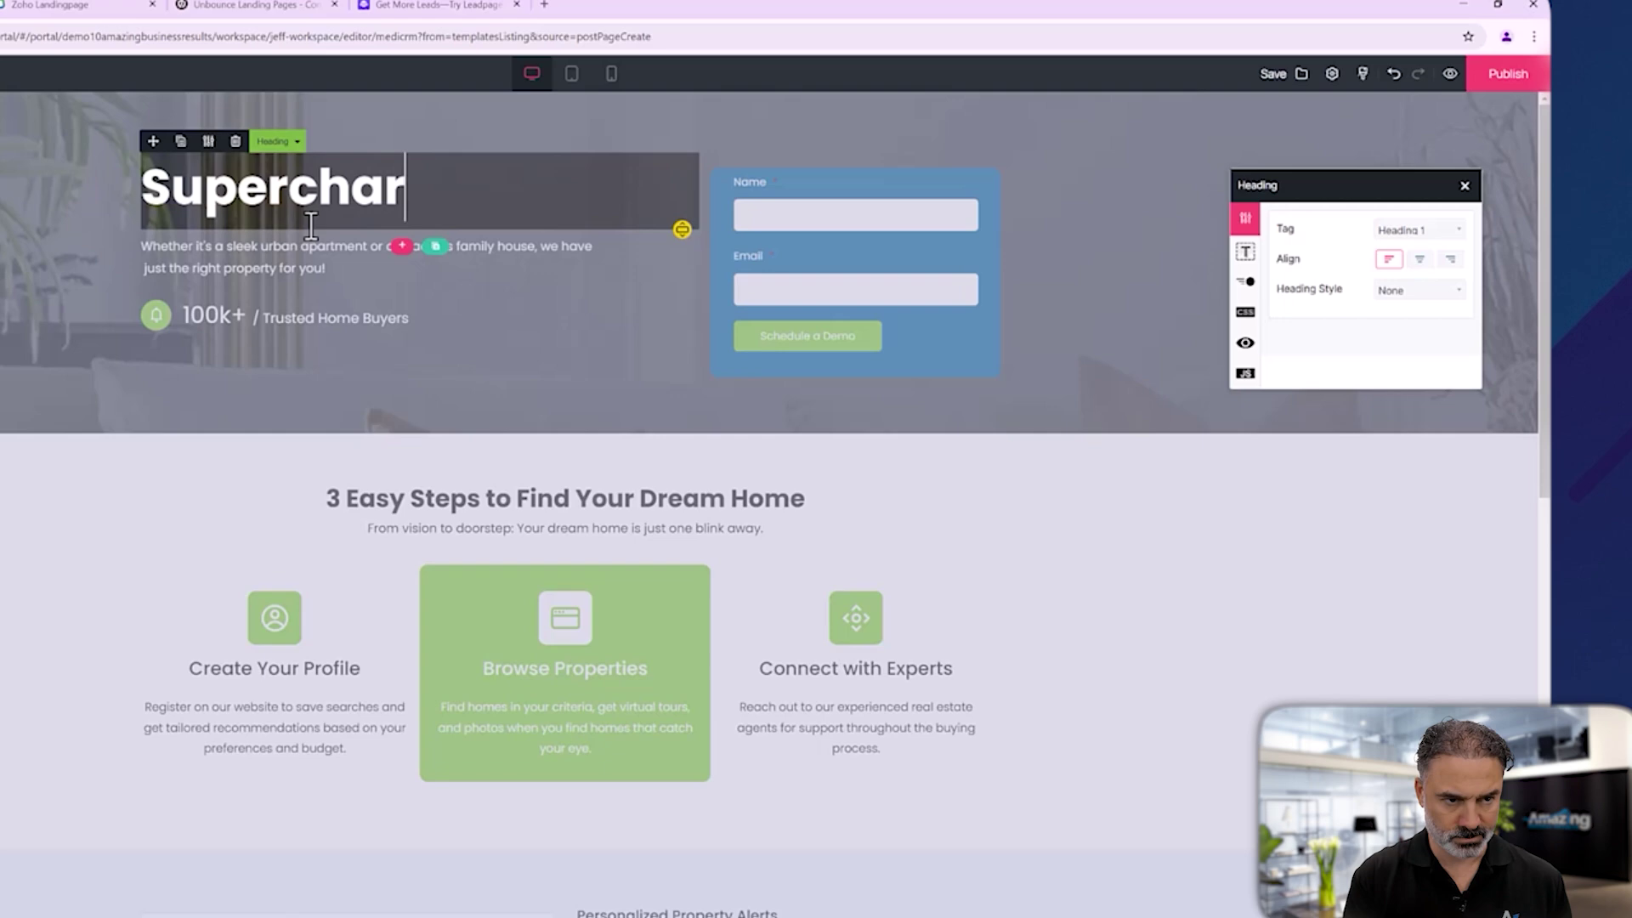
text(rcharge your practice)
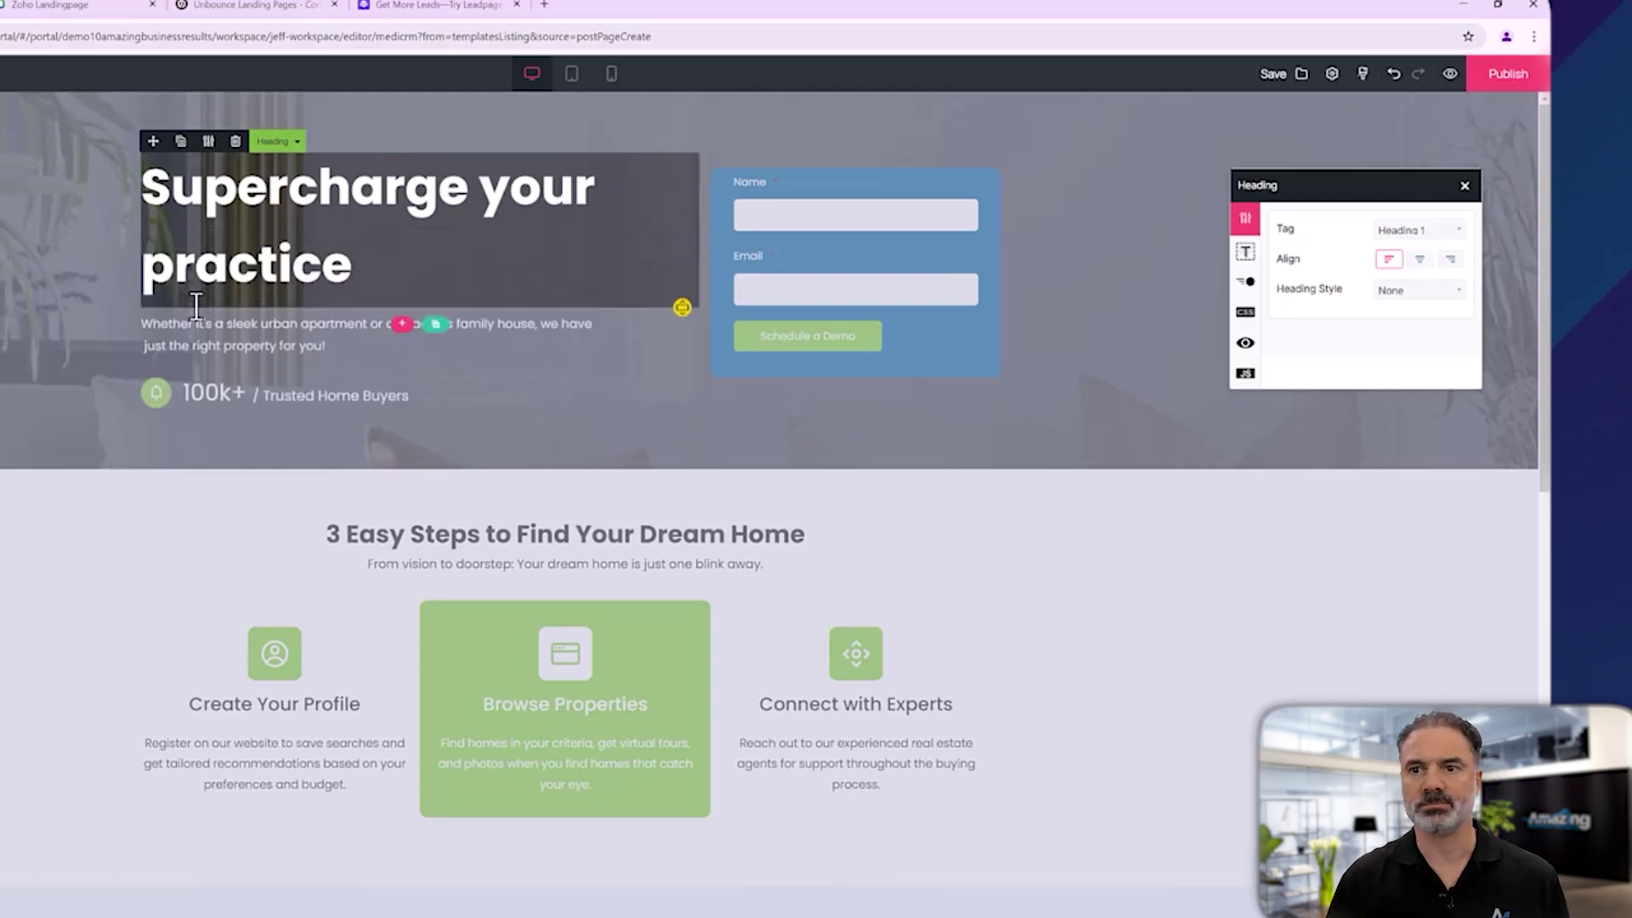
click(170, 340)
drag(143, 346, 310, 357)
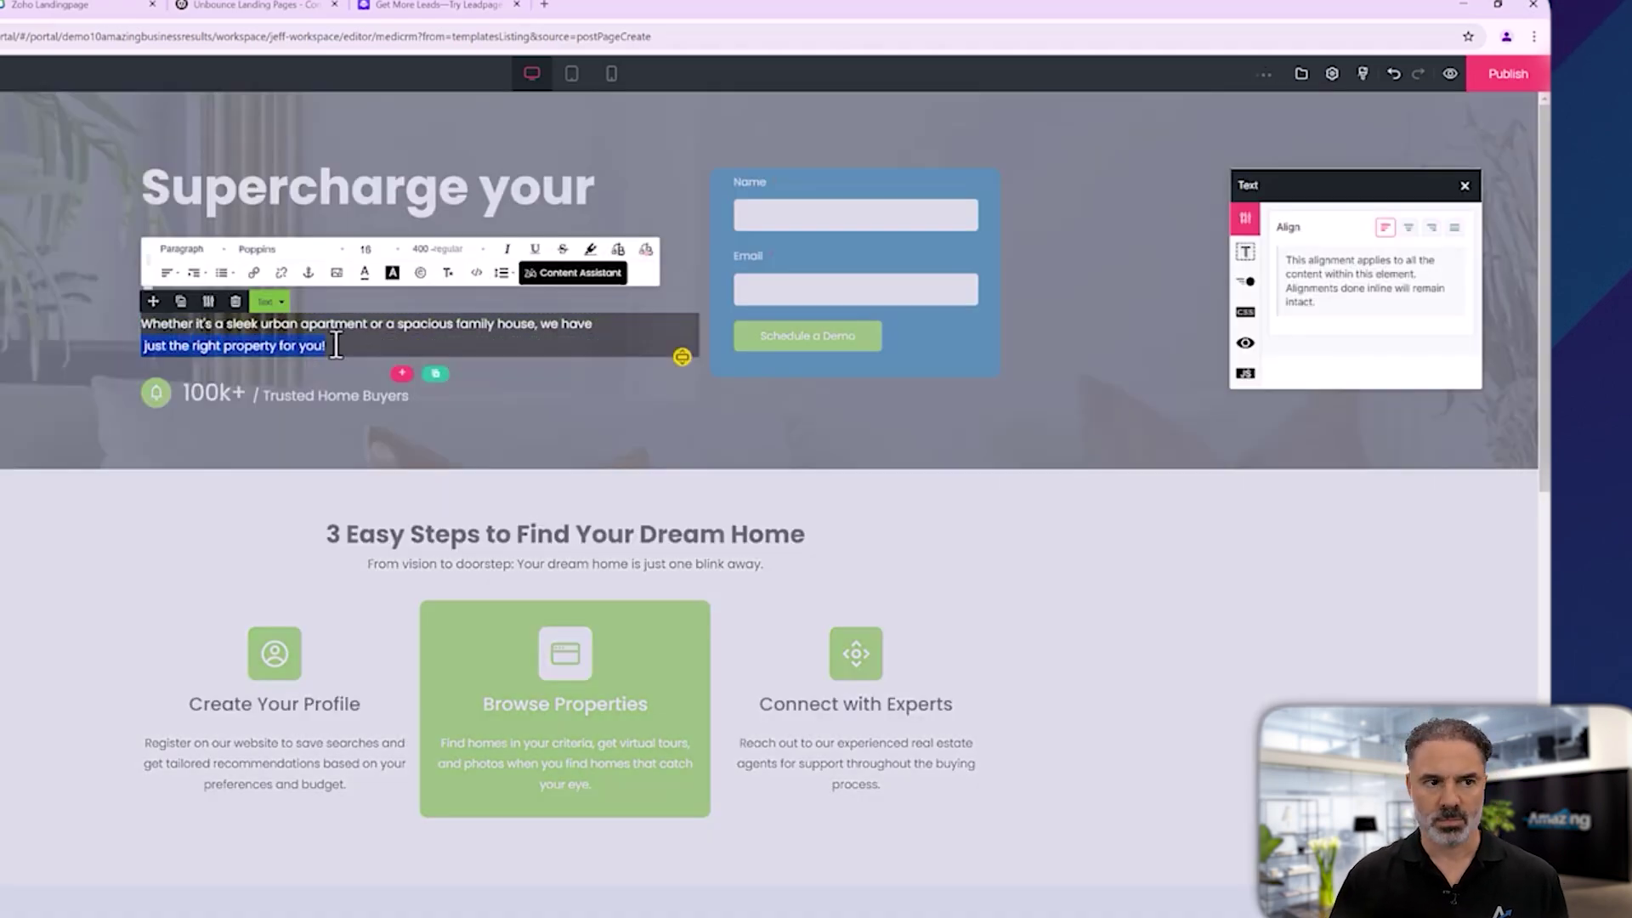
triple_click(332, 344)
text(Medical CRM s)
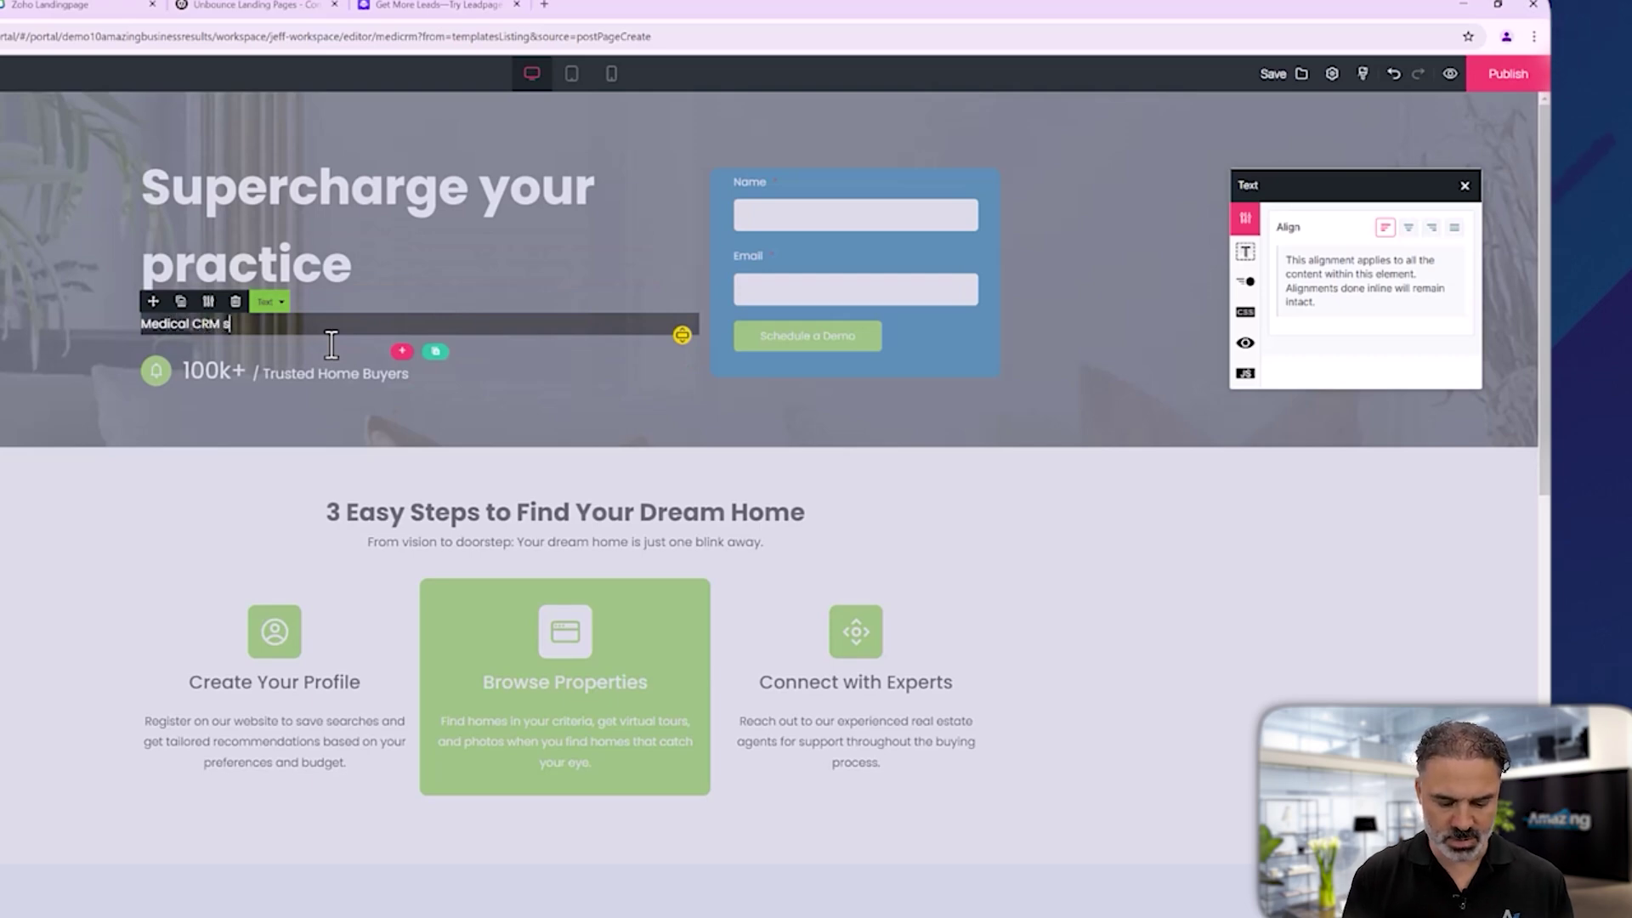
text(olu)
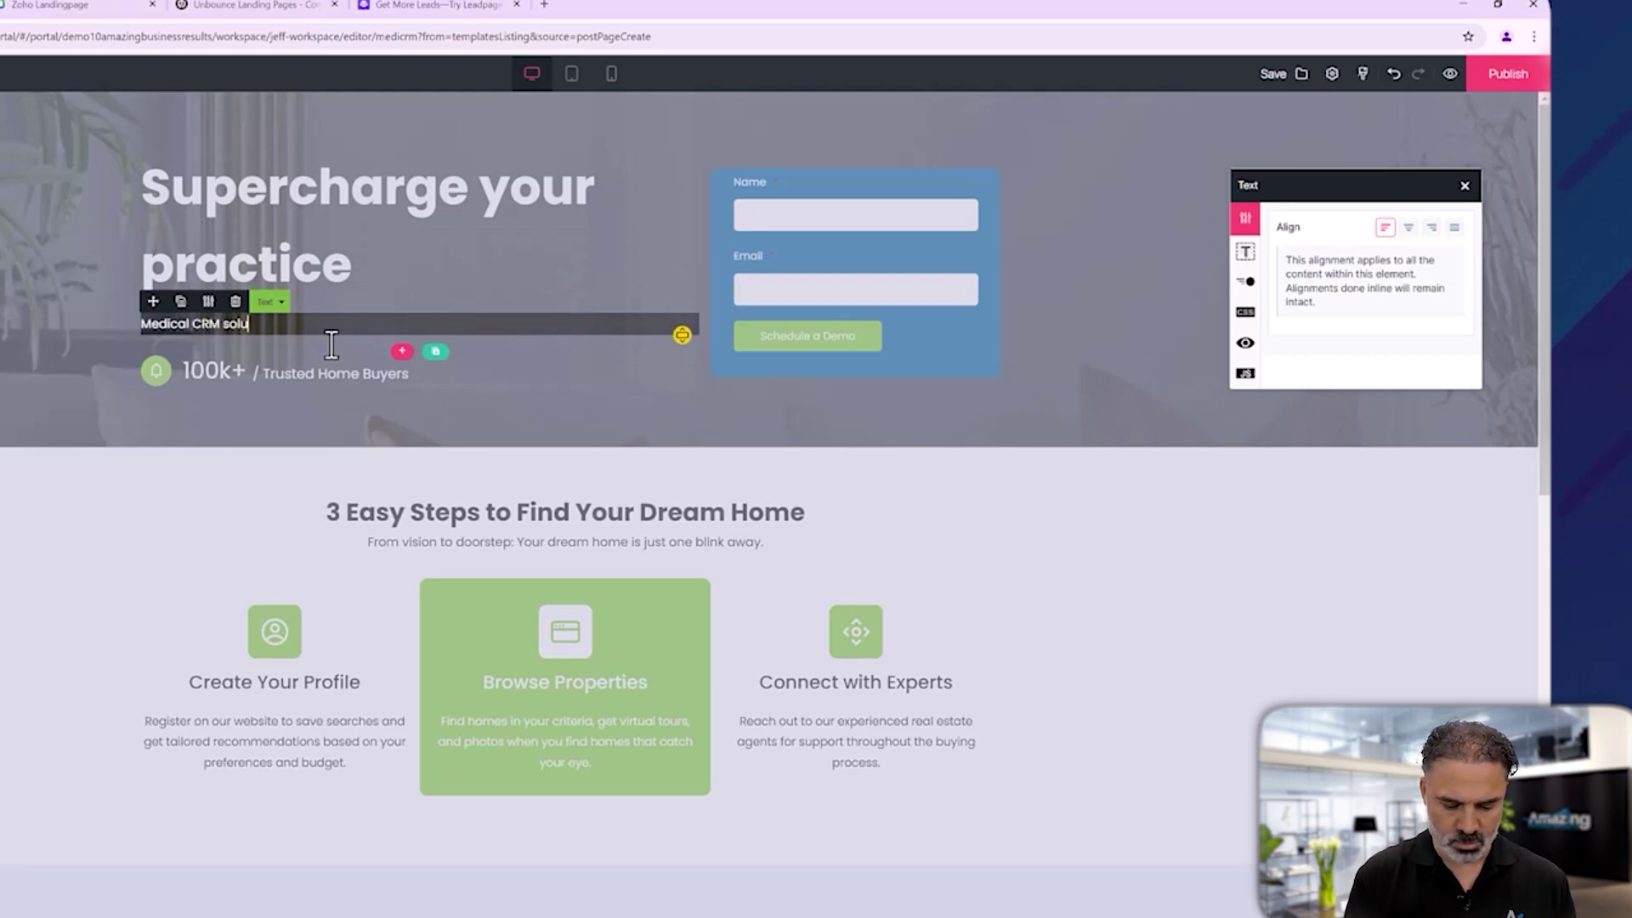
text(tions)
click(1094, 370)
click(831, 212)
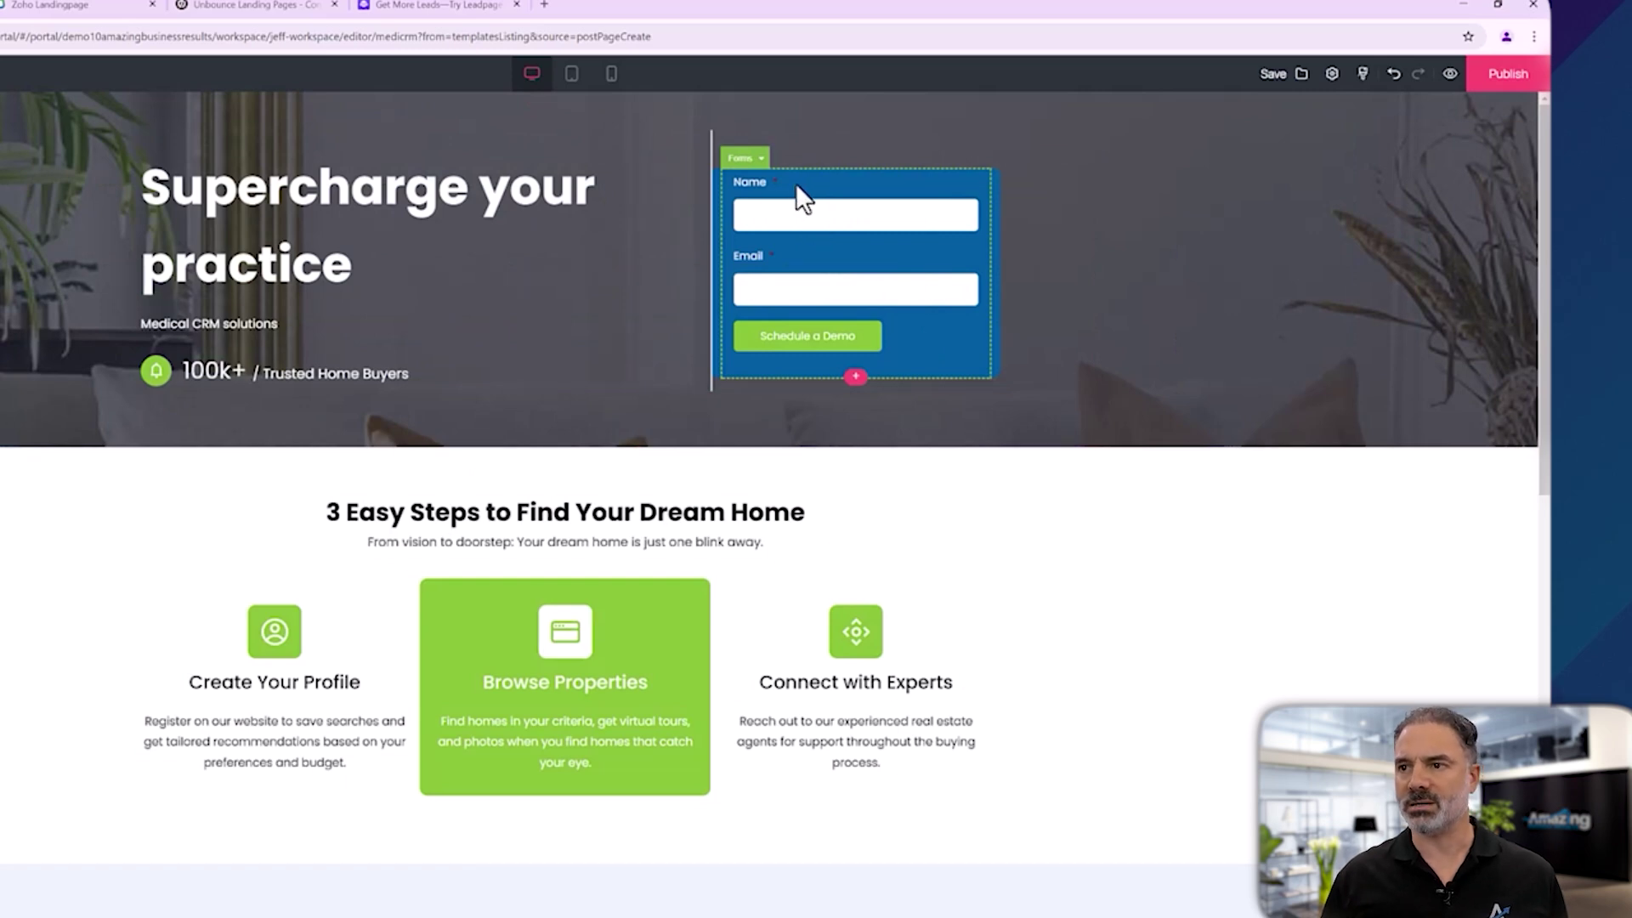
click(795, 187)
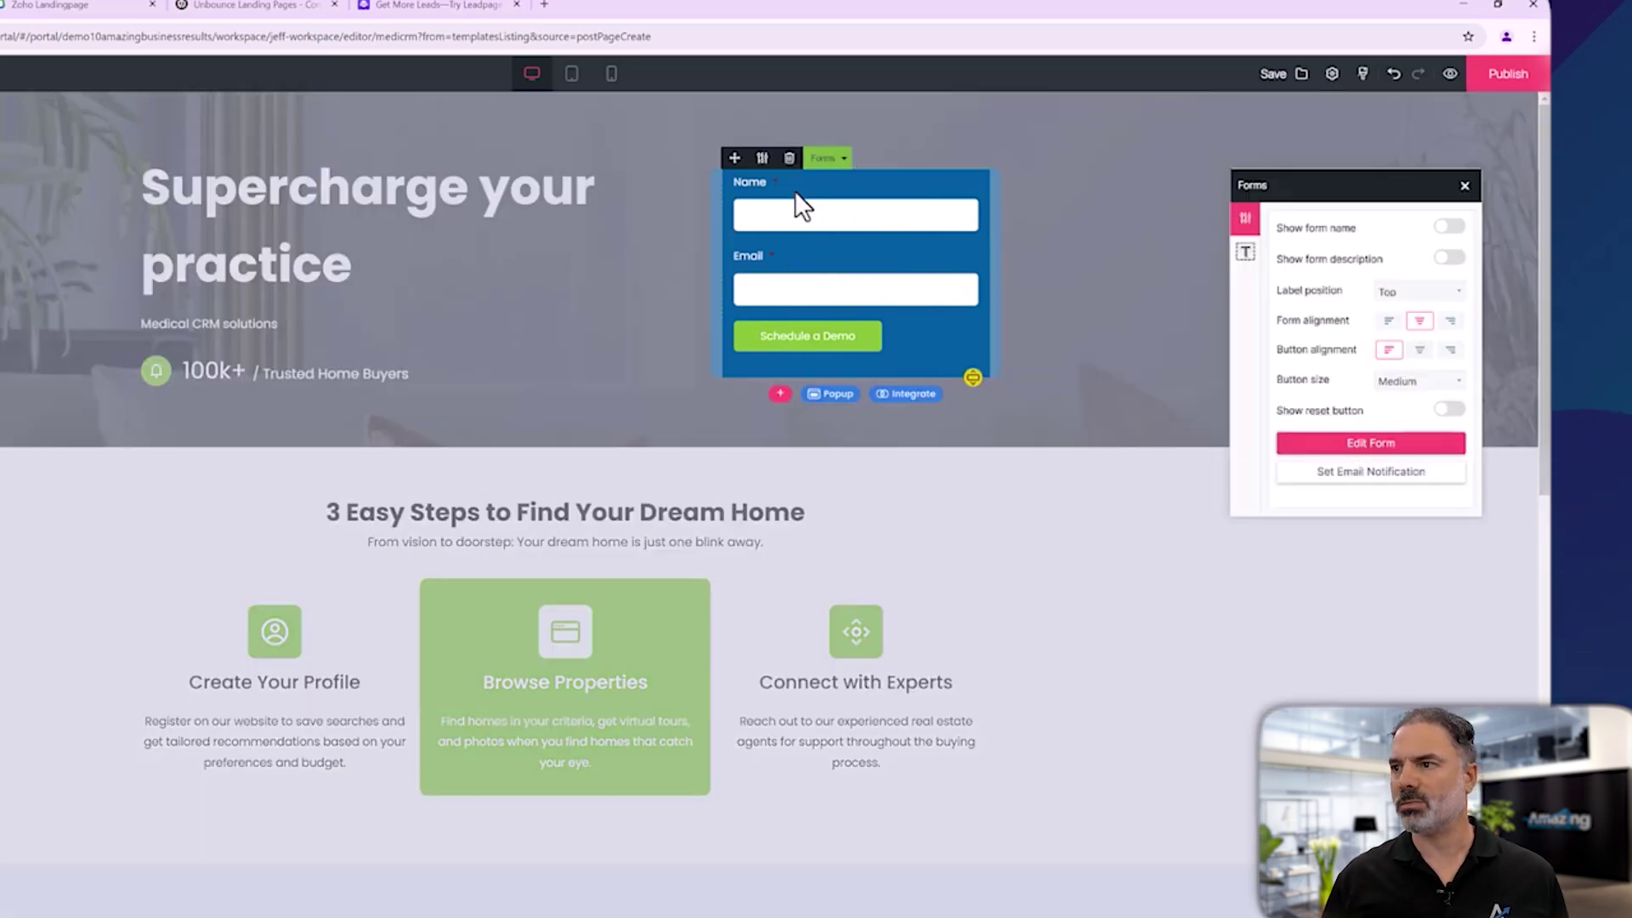
click(1247, 252)
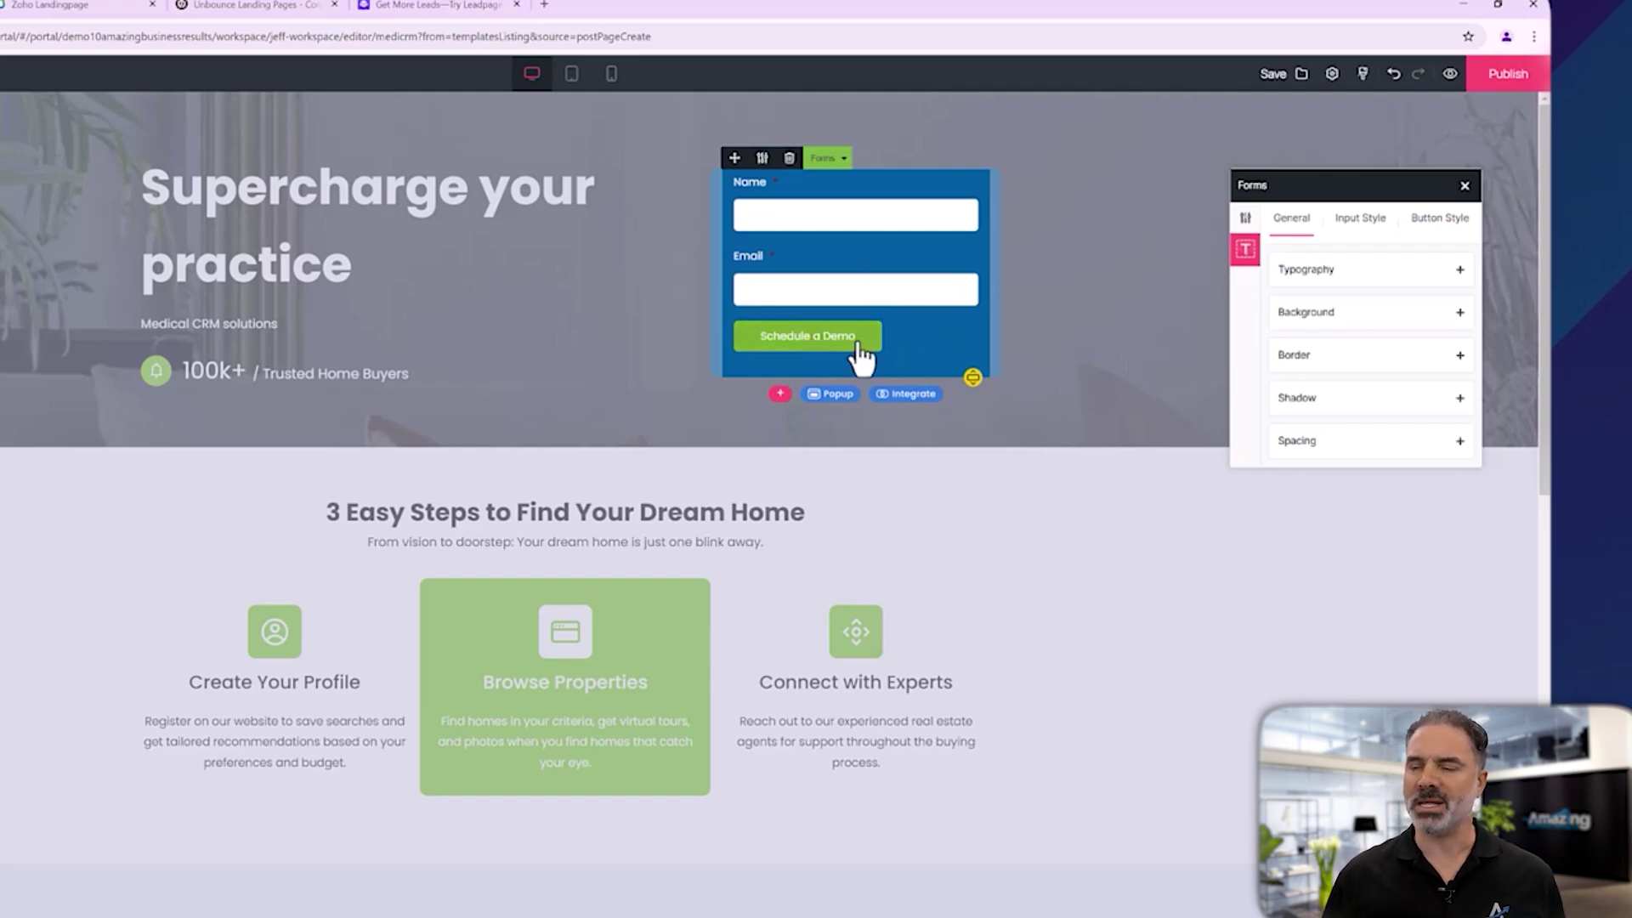
click(1069, 454)
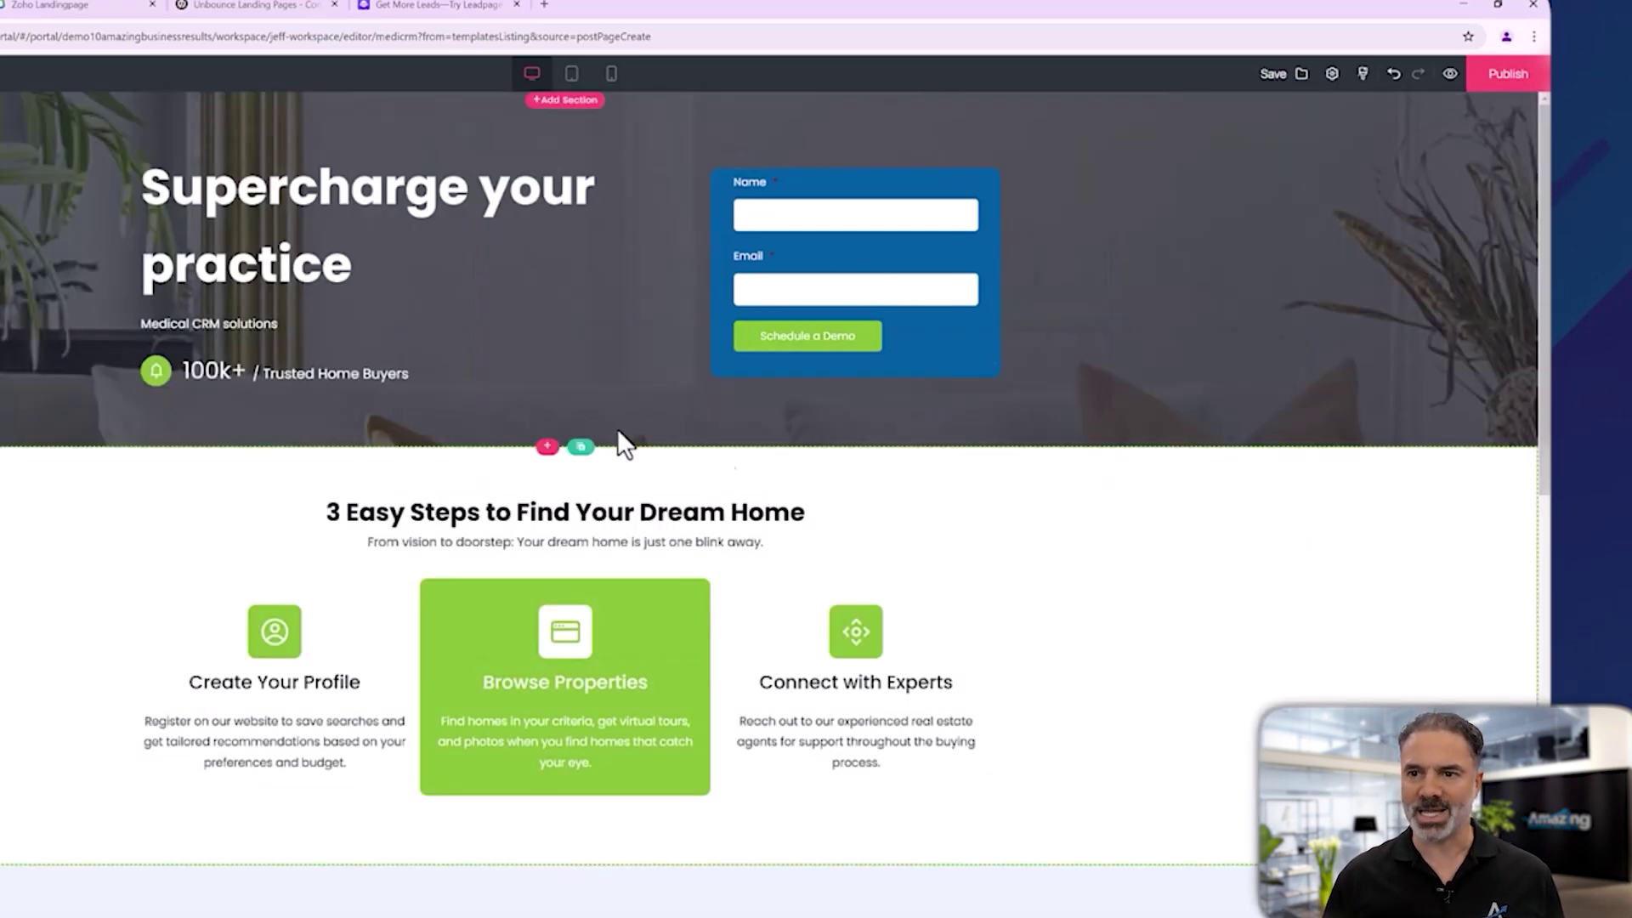
scroll(631, 420, down, 4)
click(259, 344)
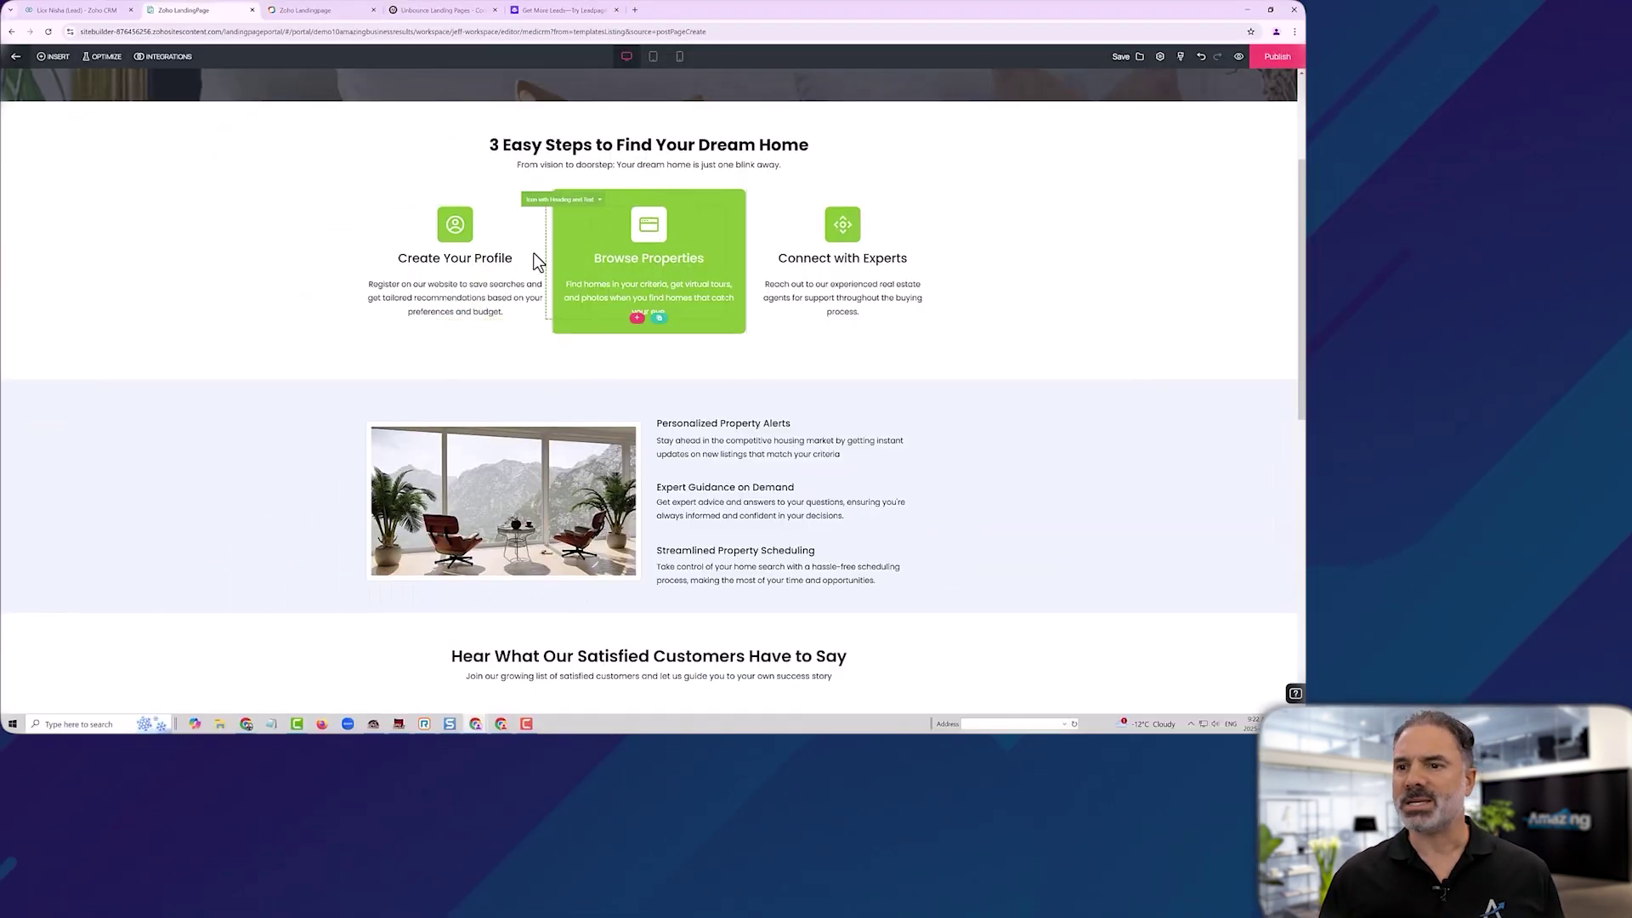
click(456, 228)
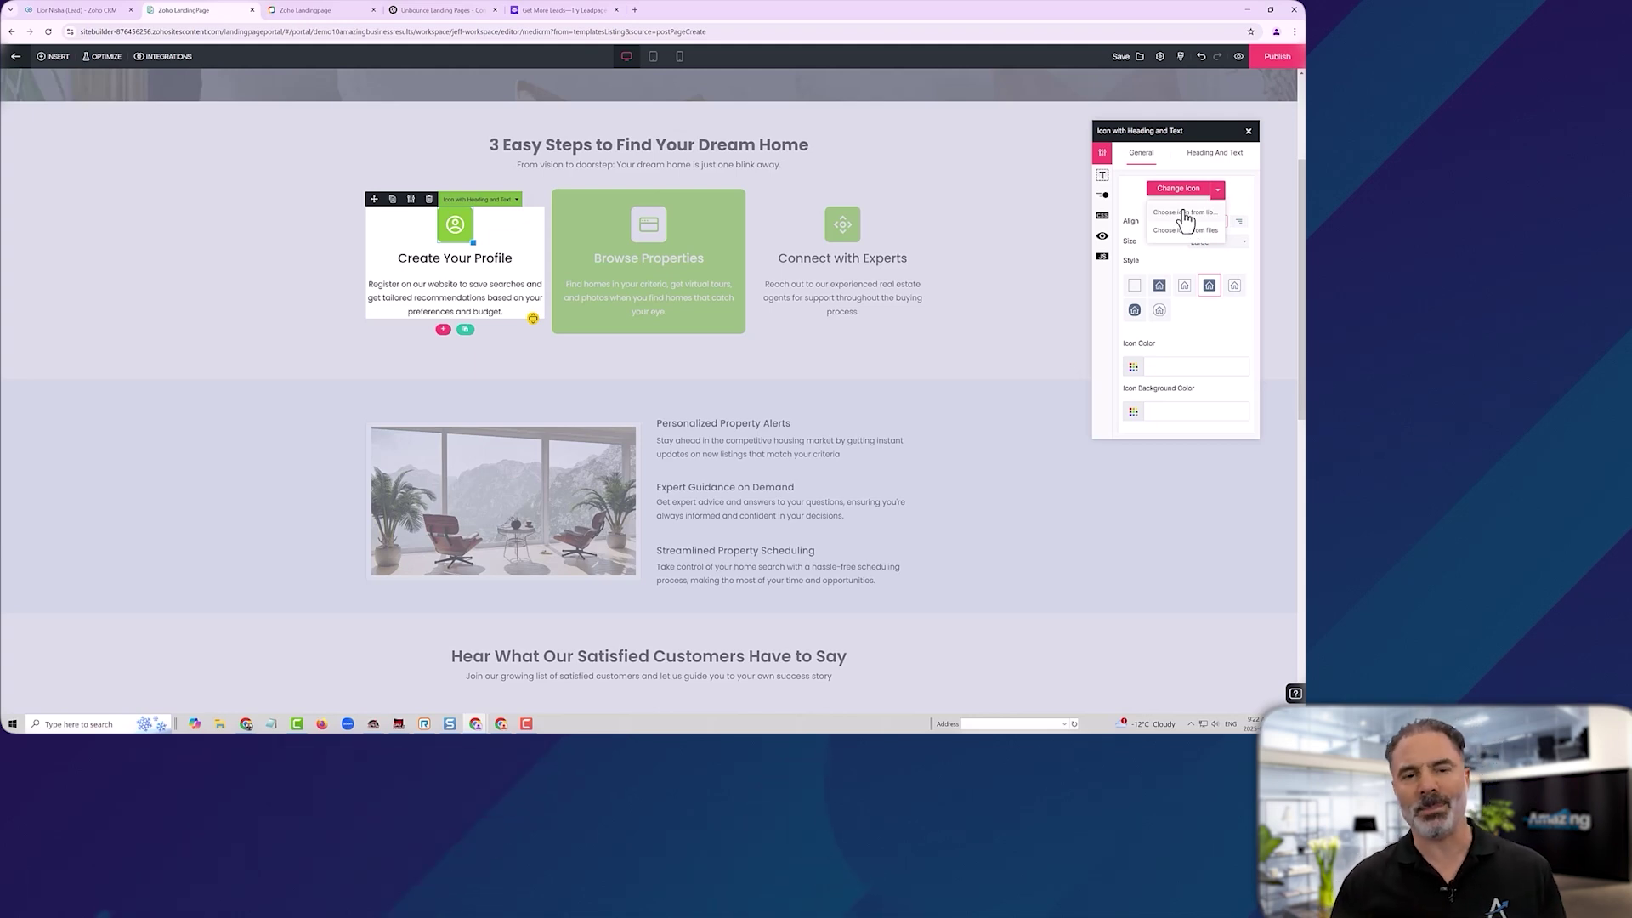
click(983, 247)
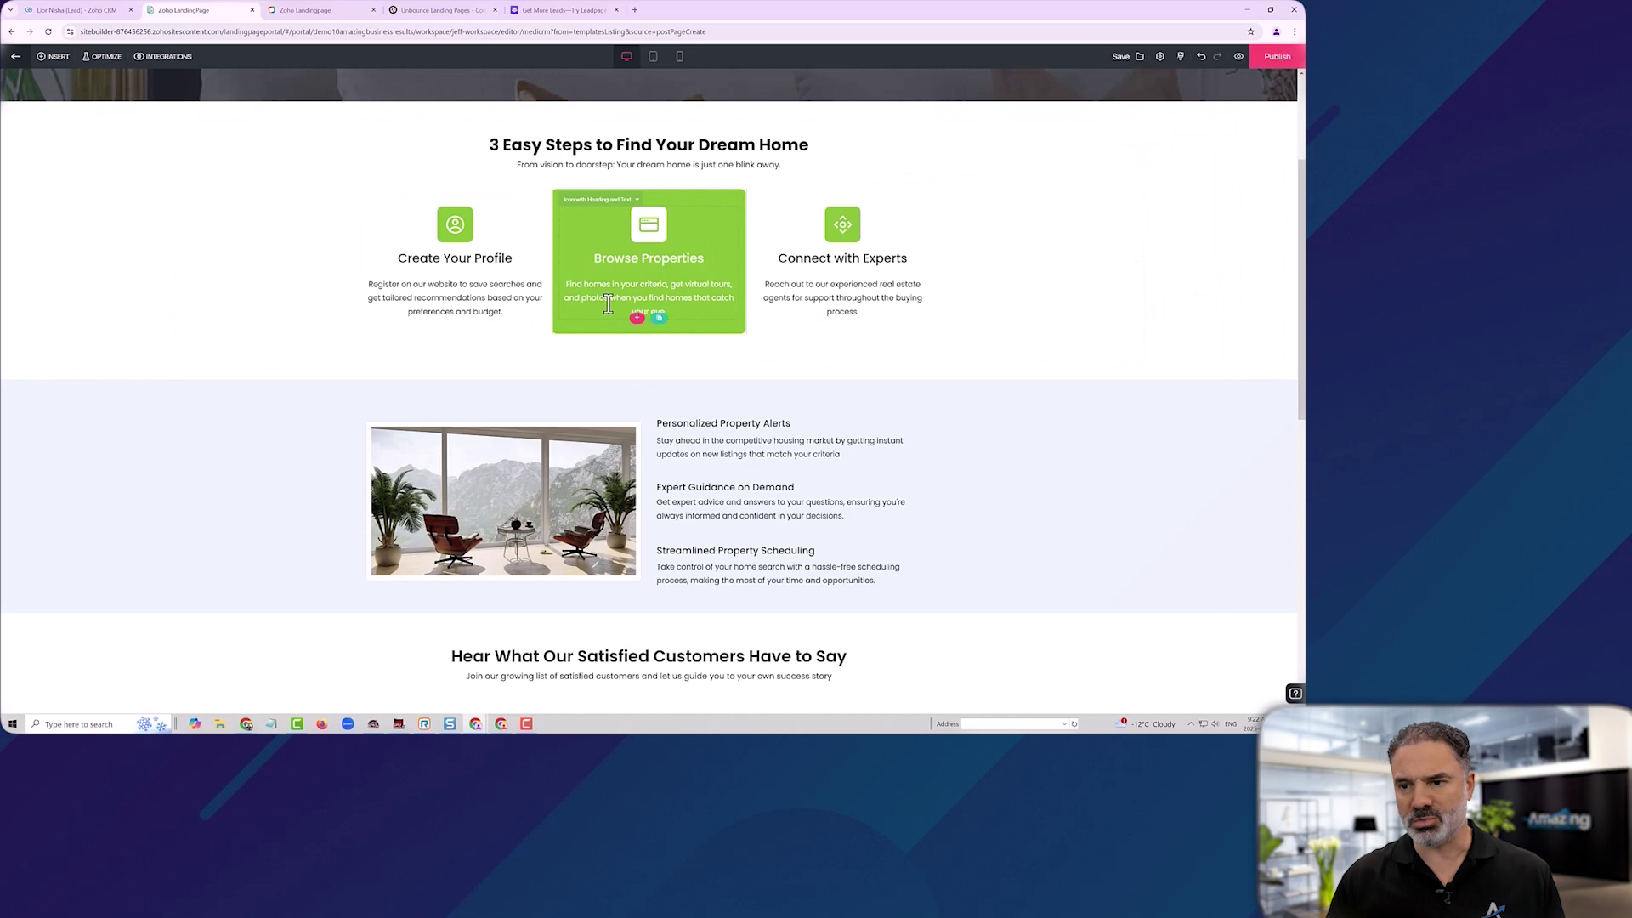
scroll(736, 298, down, 7)
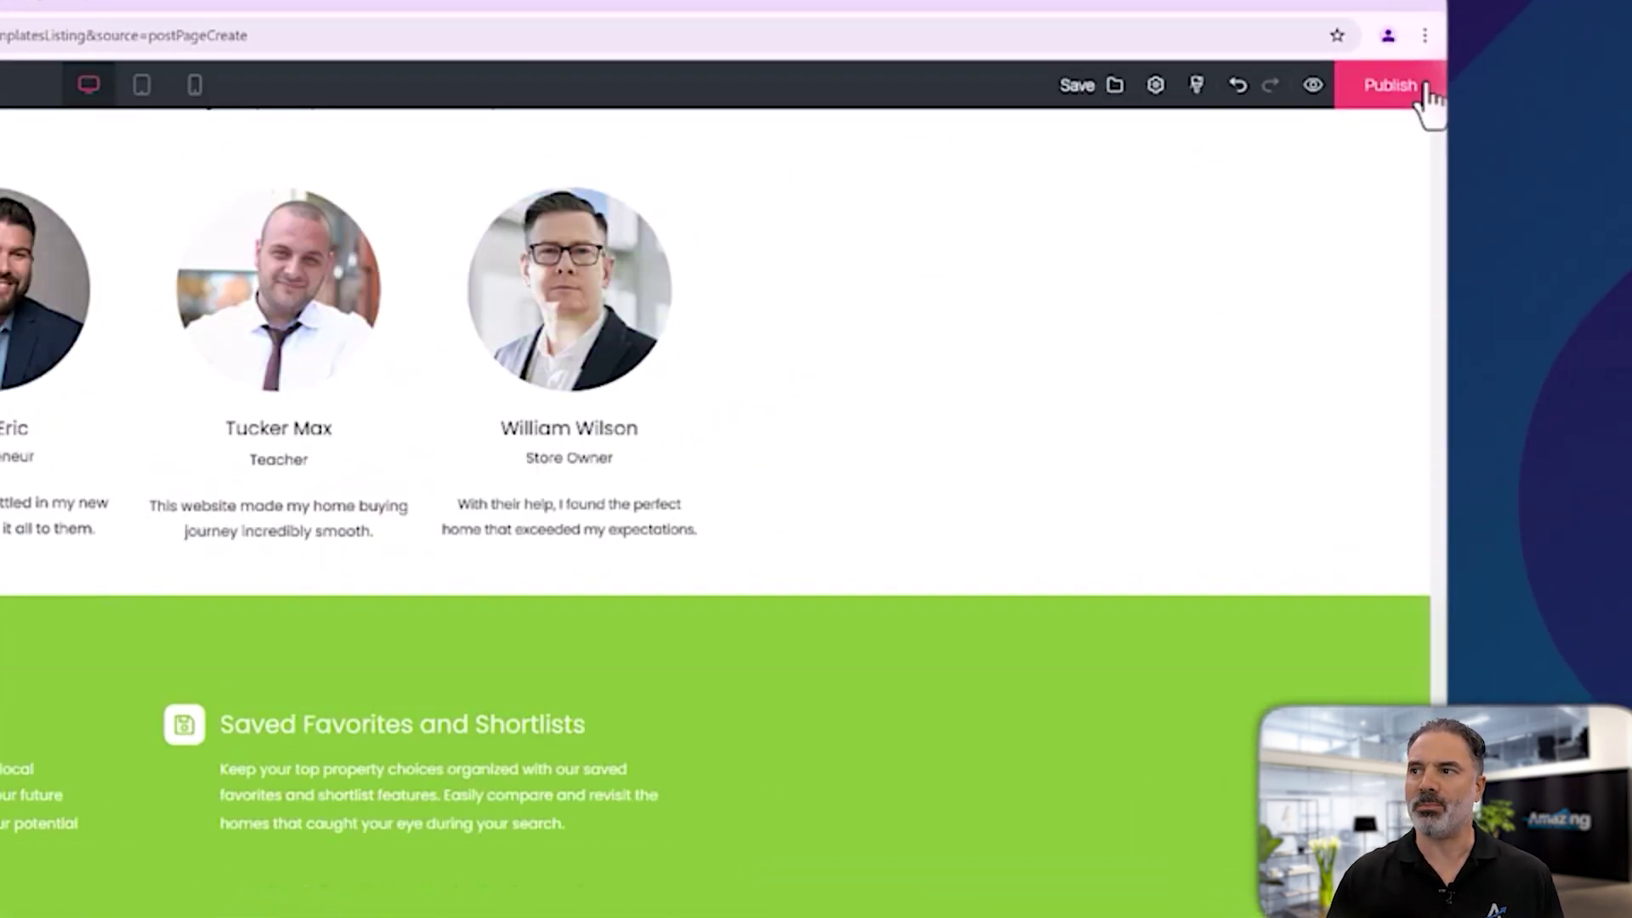
Go to Publish and view the Custom Domain publishing option.
click(1412, 88)
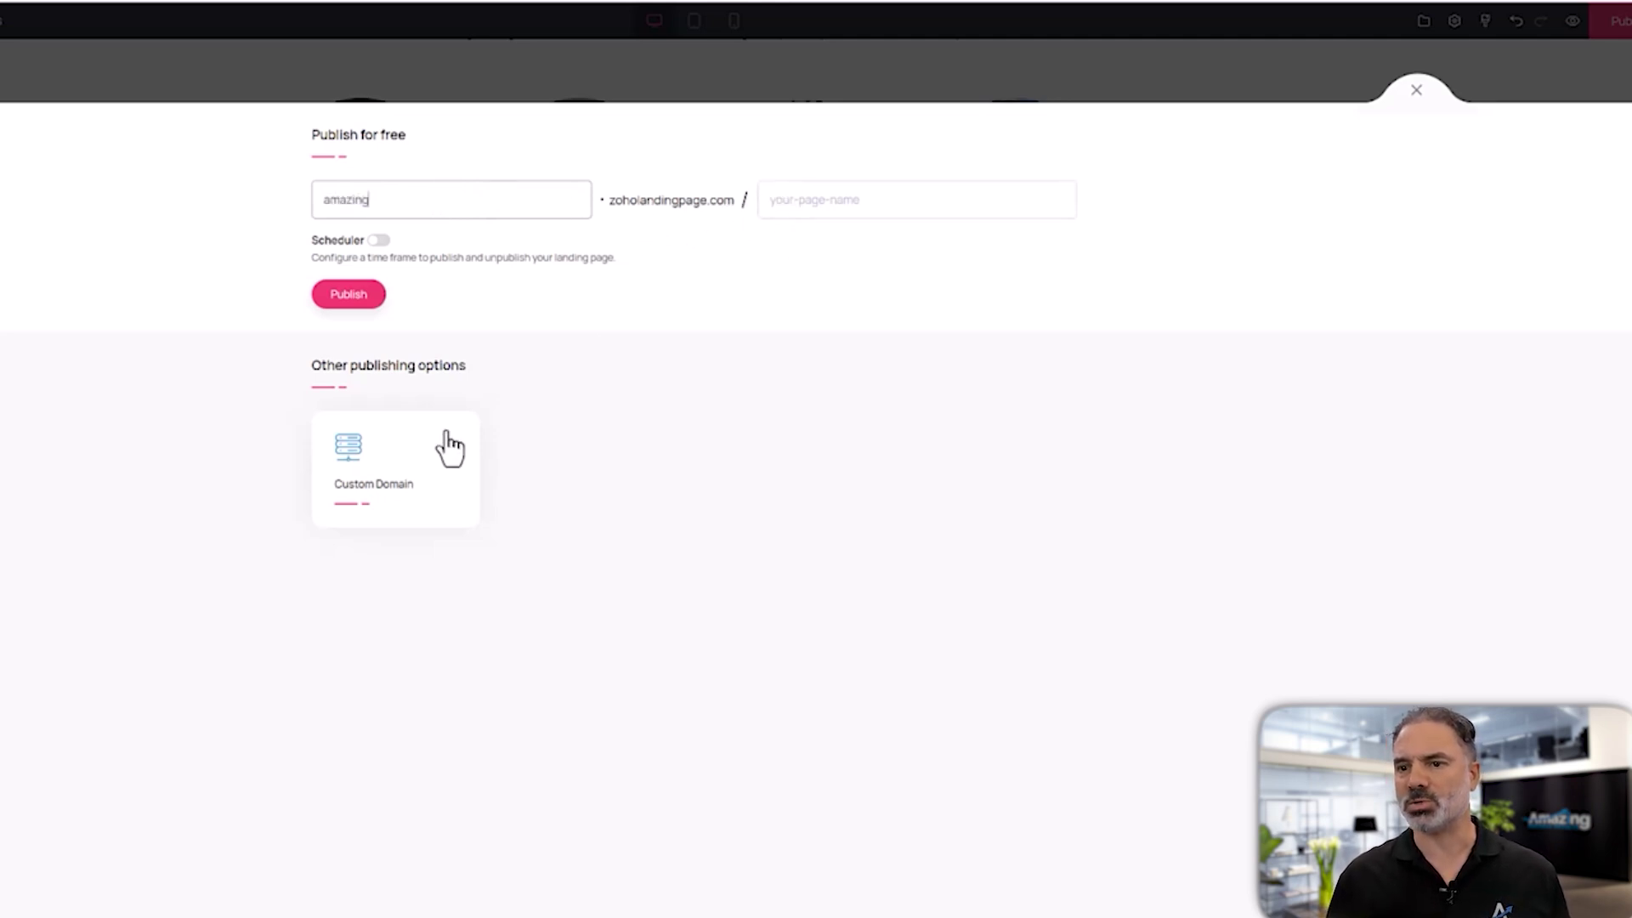
click(391, 464)
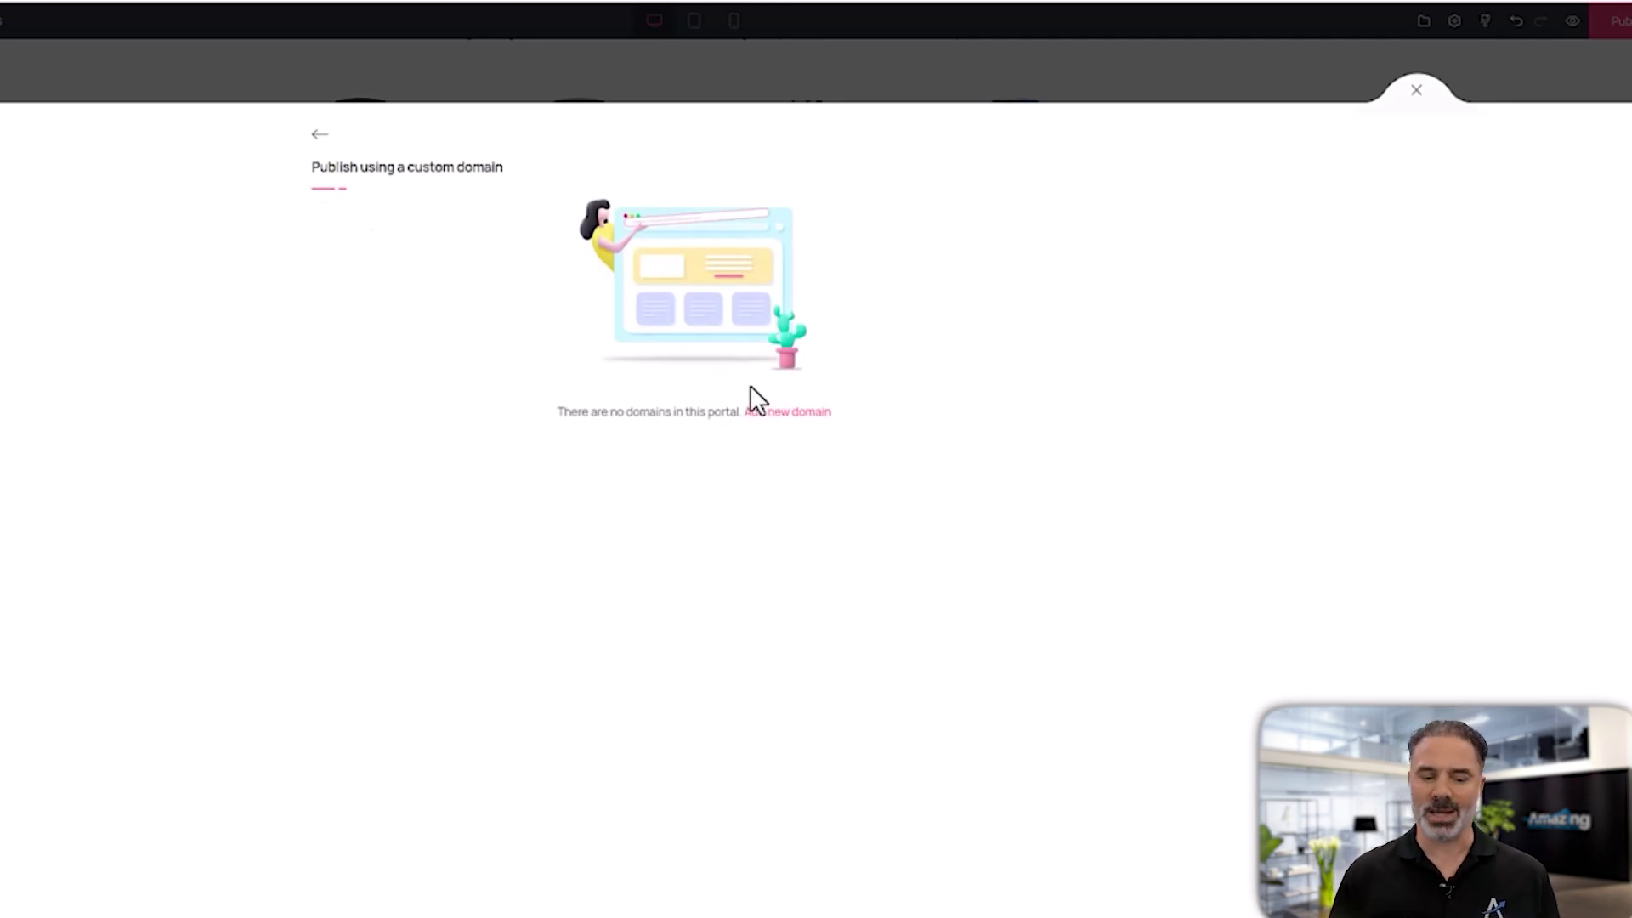
In a new tab, find the amazingbusinessresults.com site, strip its tracking parameters and begin a 'landing' subdomain.
key(ctrl+t)
text(amazing busine)
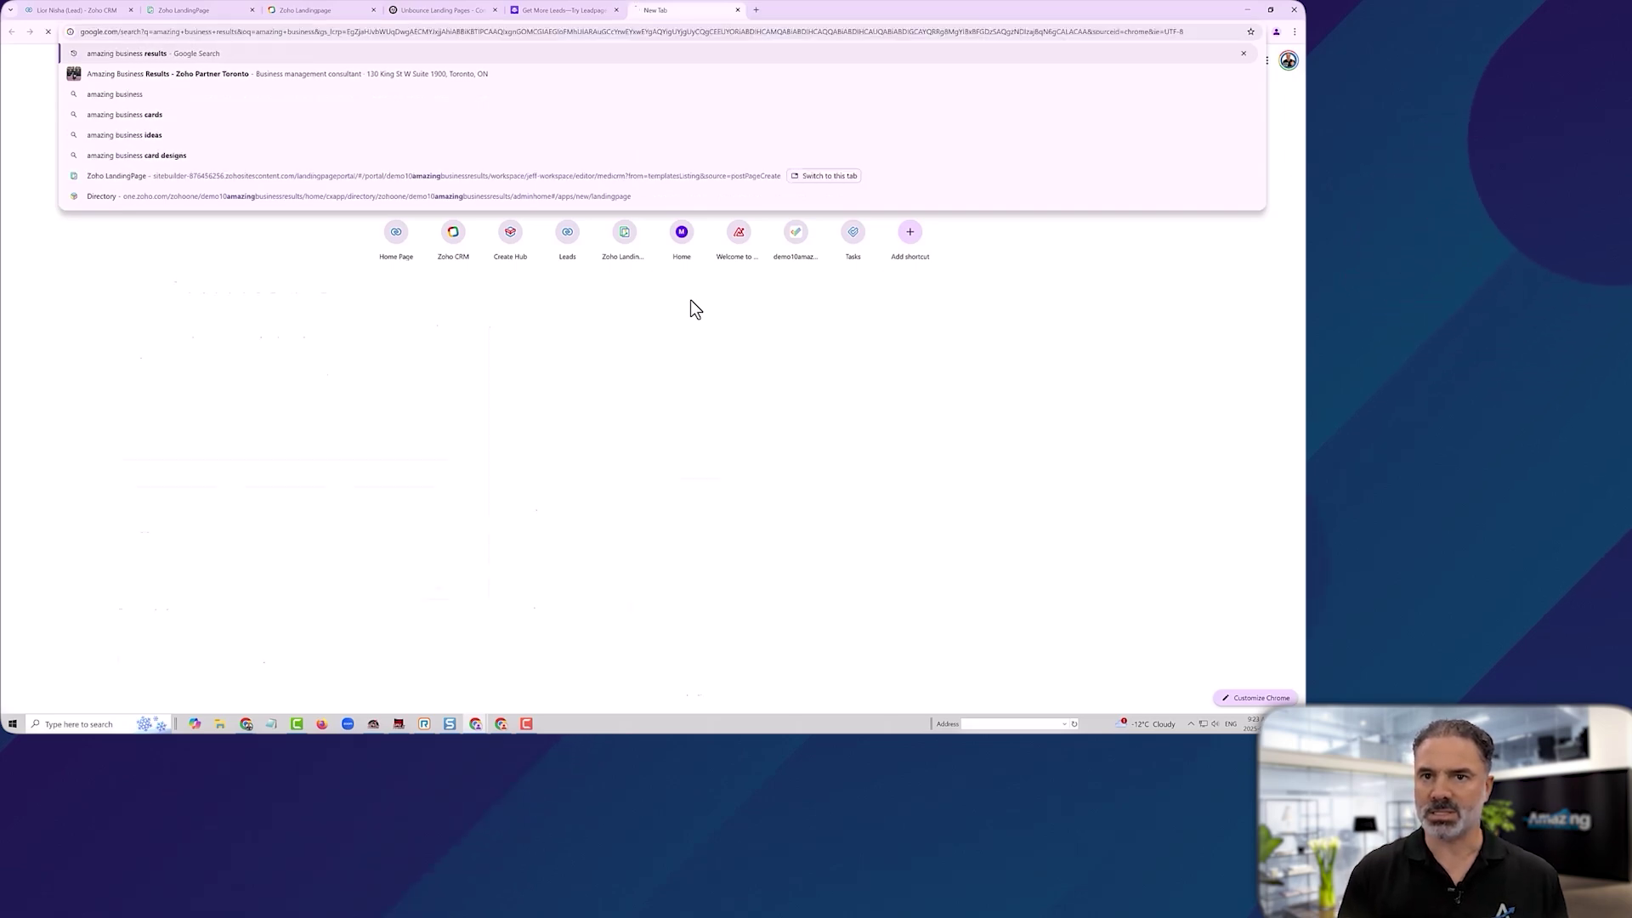
key(Return)
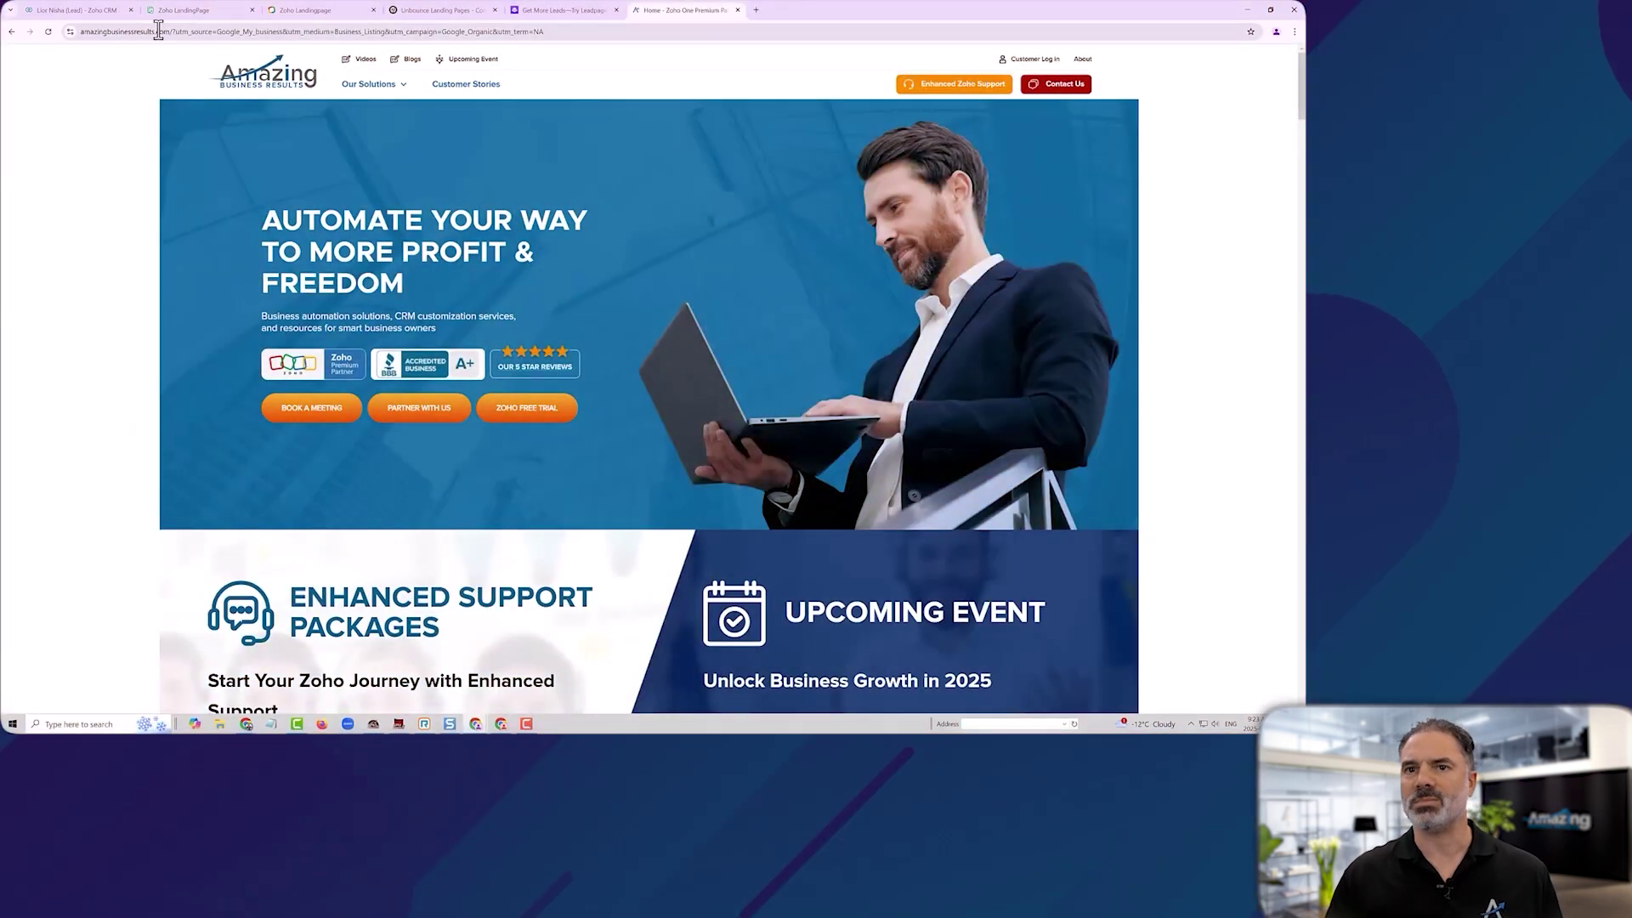
drag(156, 31, 739, 119)
key(BackSpace)
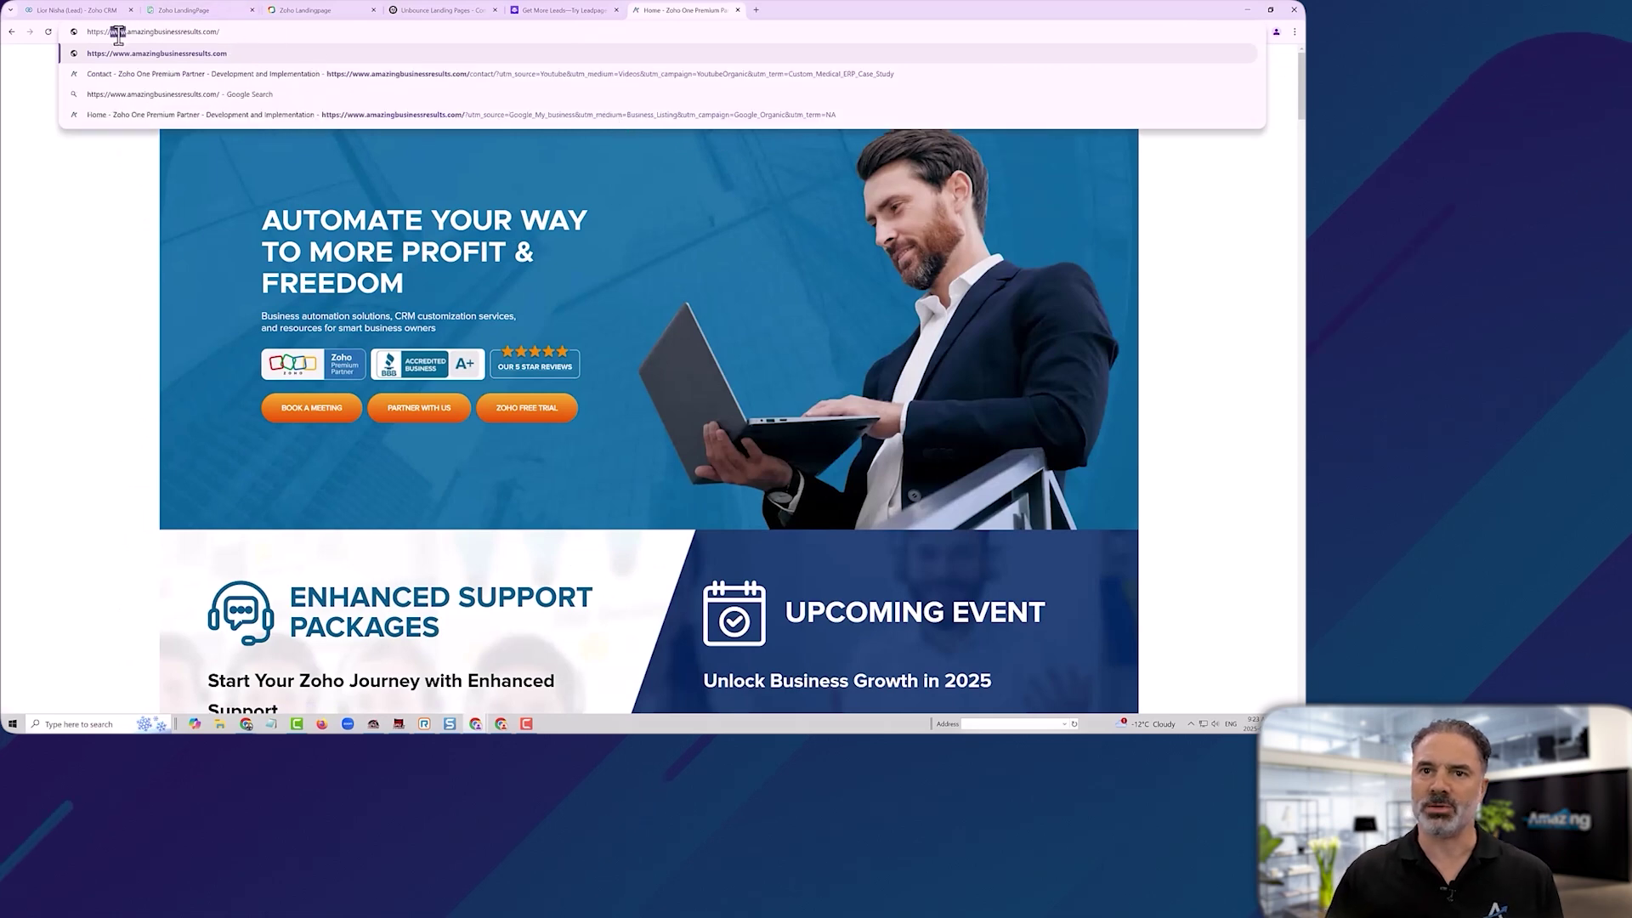
text(landing)
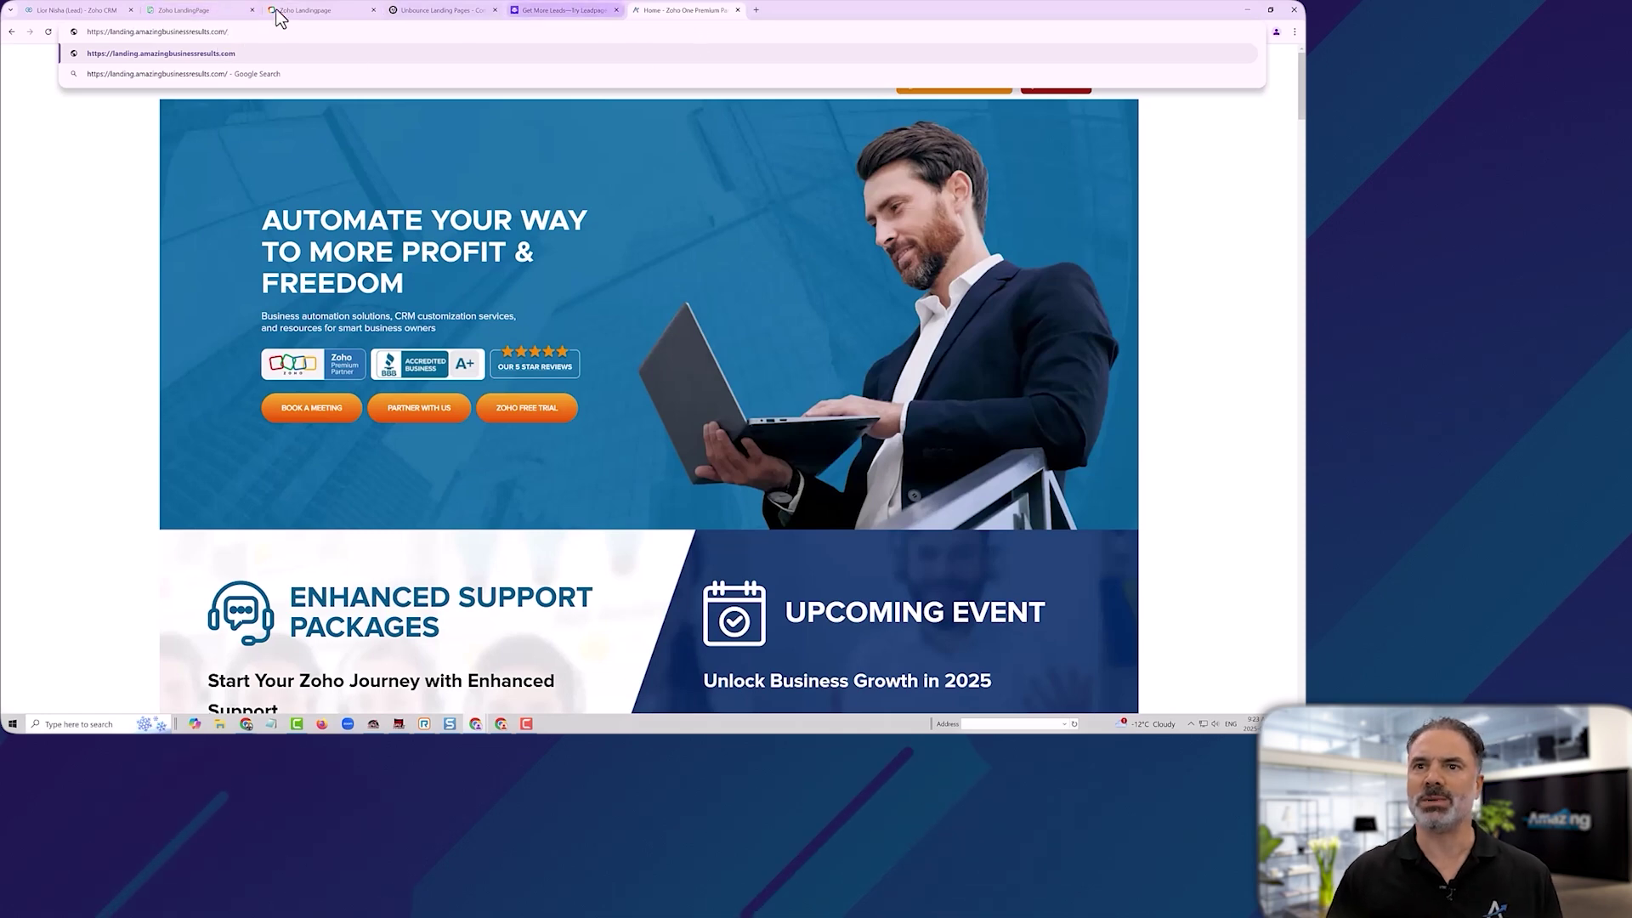
Switch back to the page editor, close the custom domain panel, and show the Integrations list.
click(180, 10)
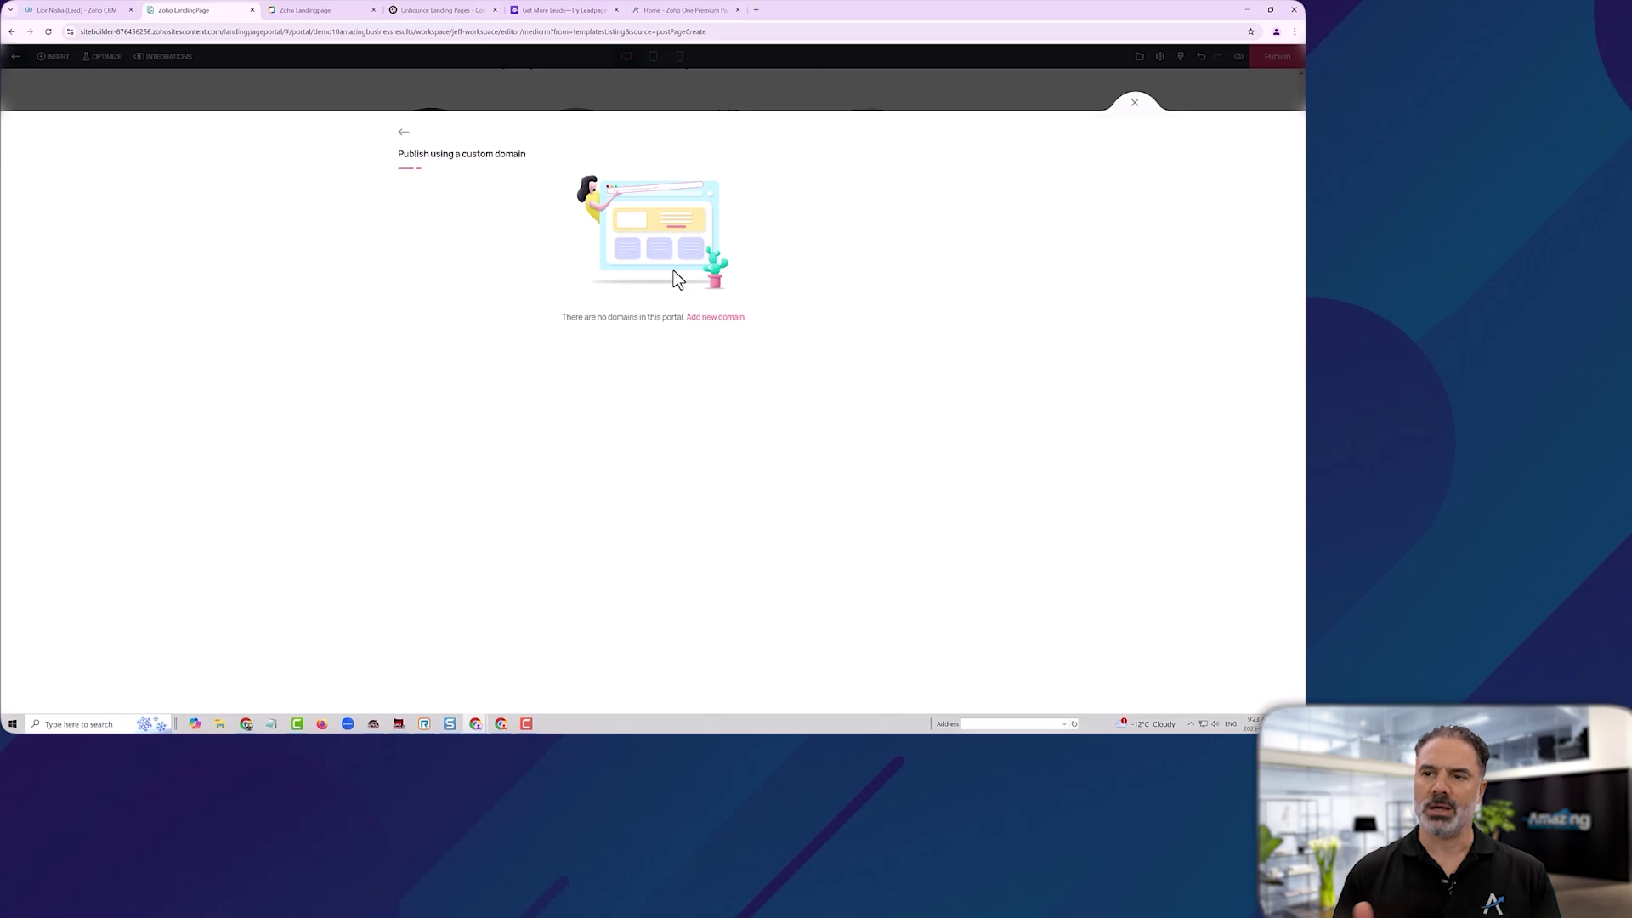
click(1135, 102)
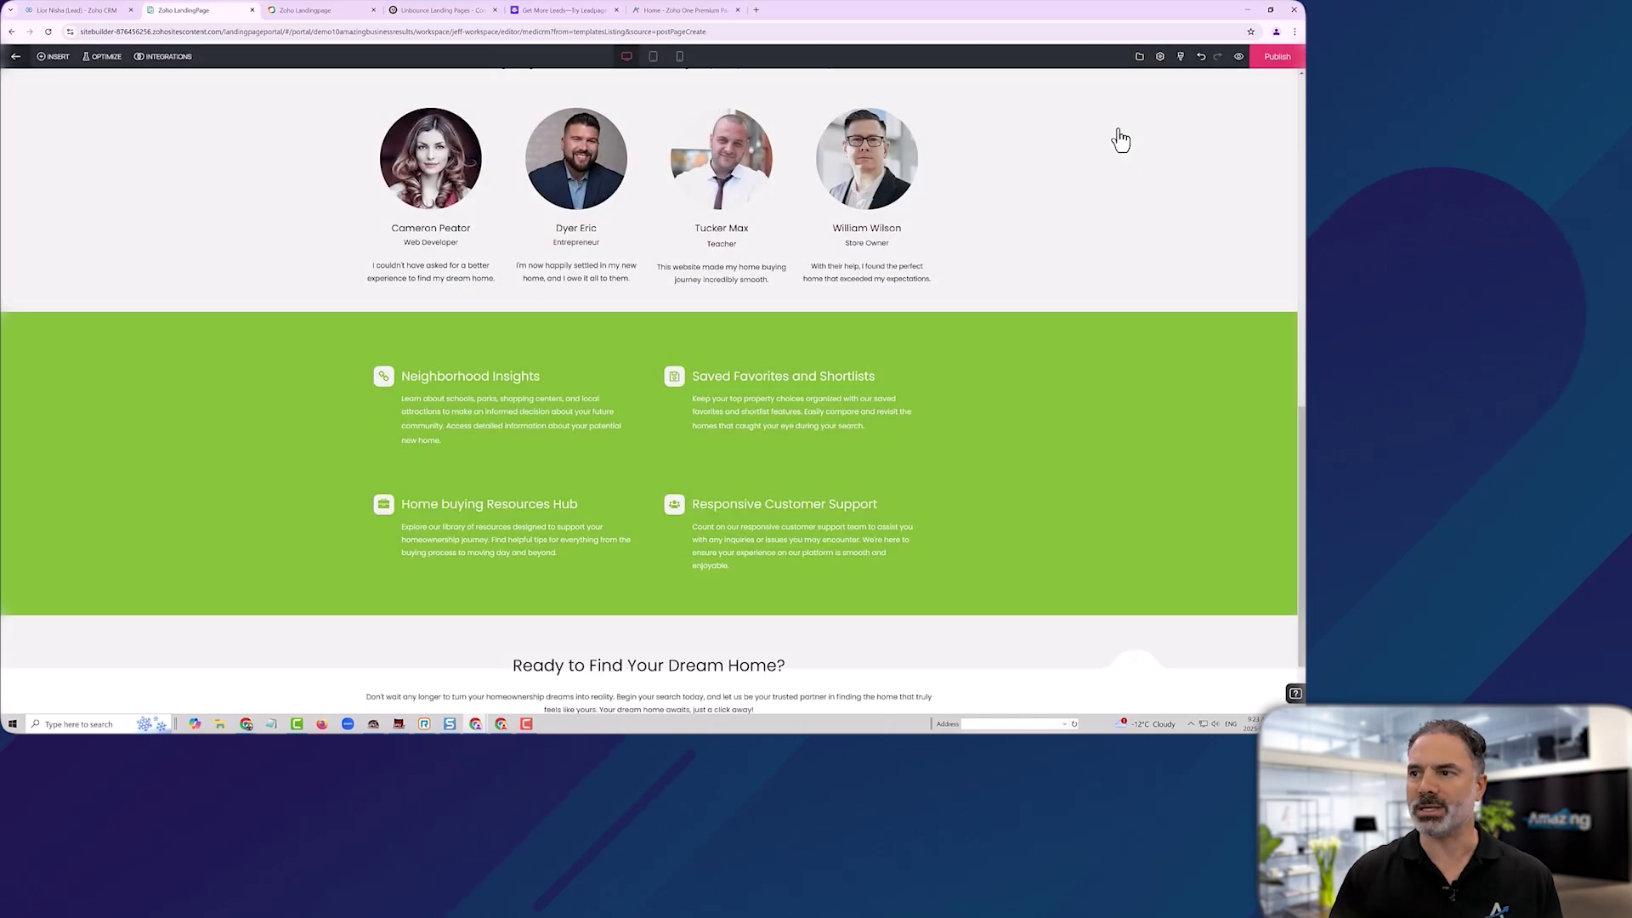
scroll(884, 425, down, 1)
scroll(884, 412, up, 7)
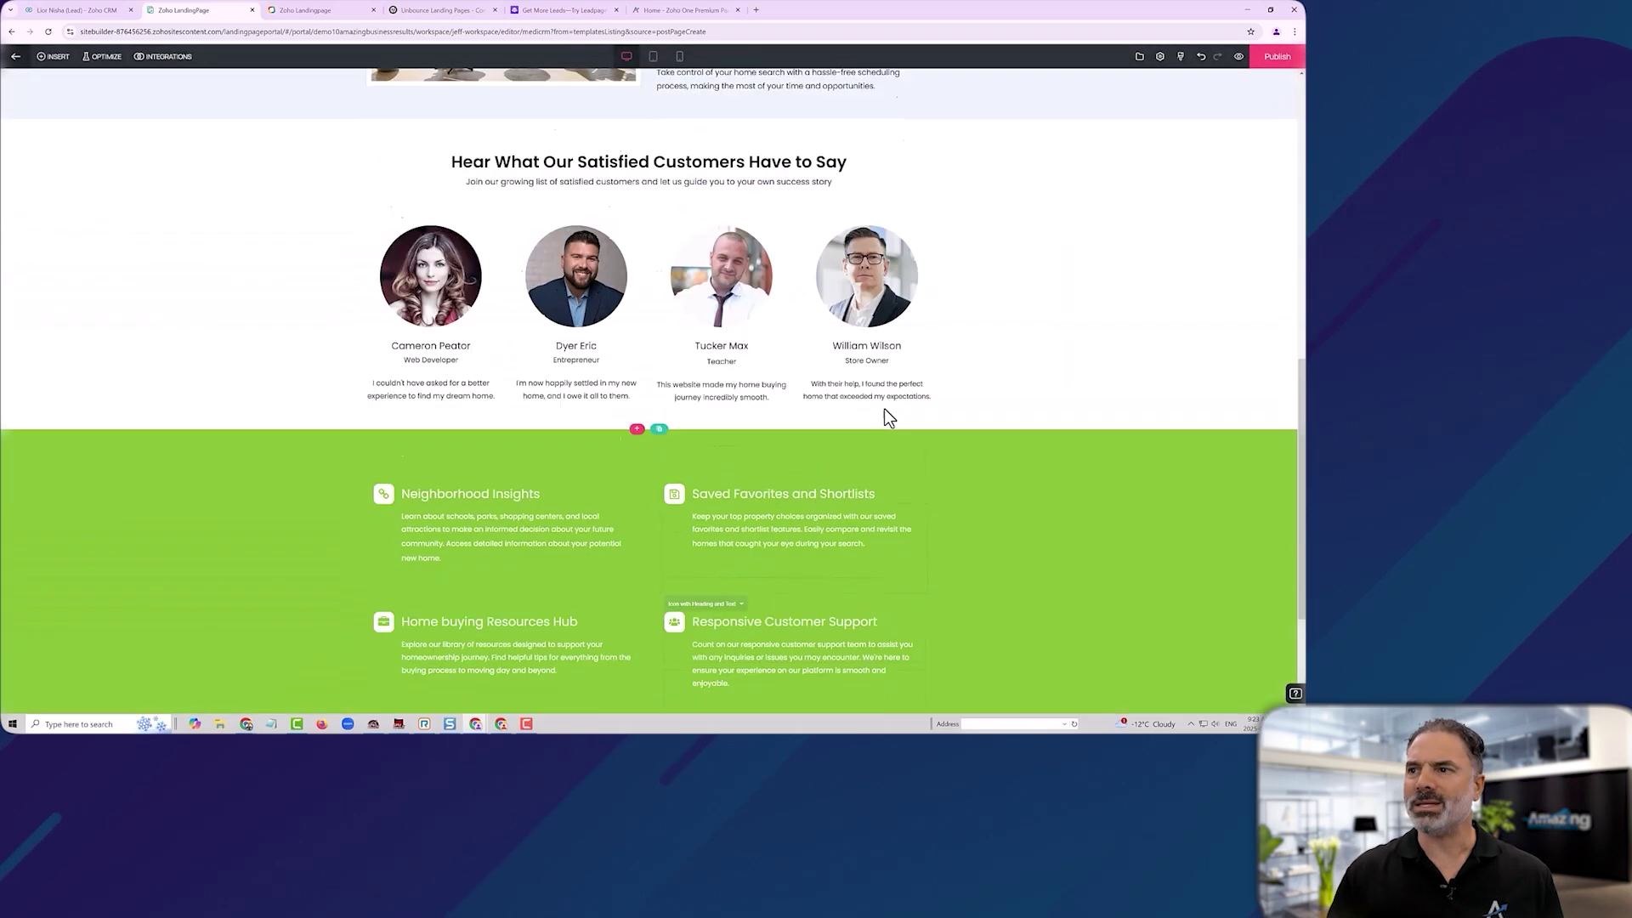
scroll(884, 407, up, 3)
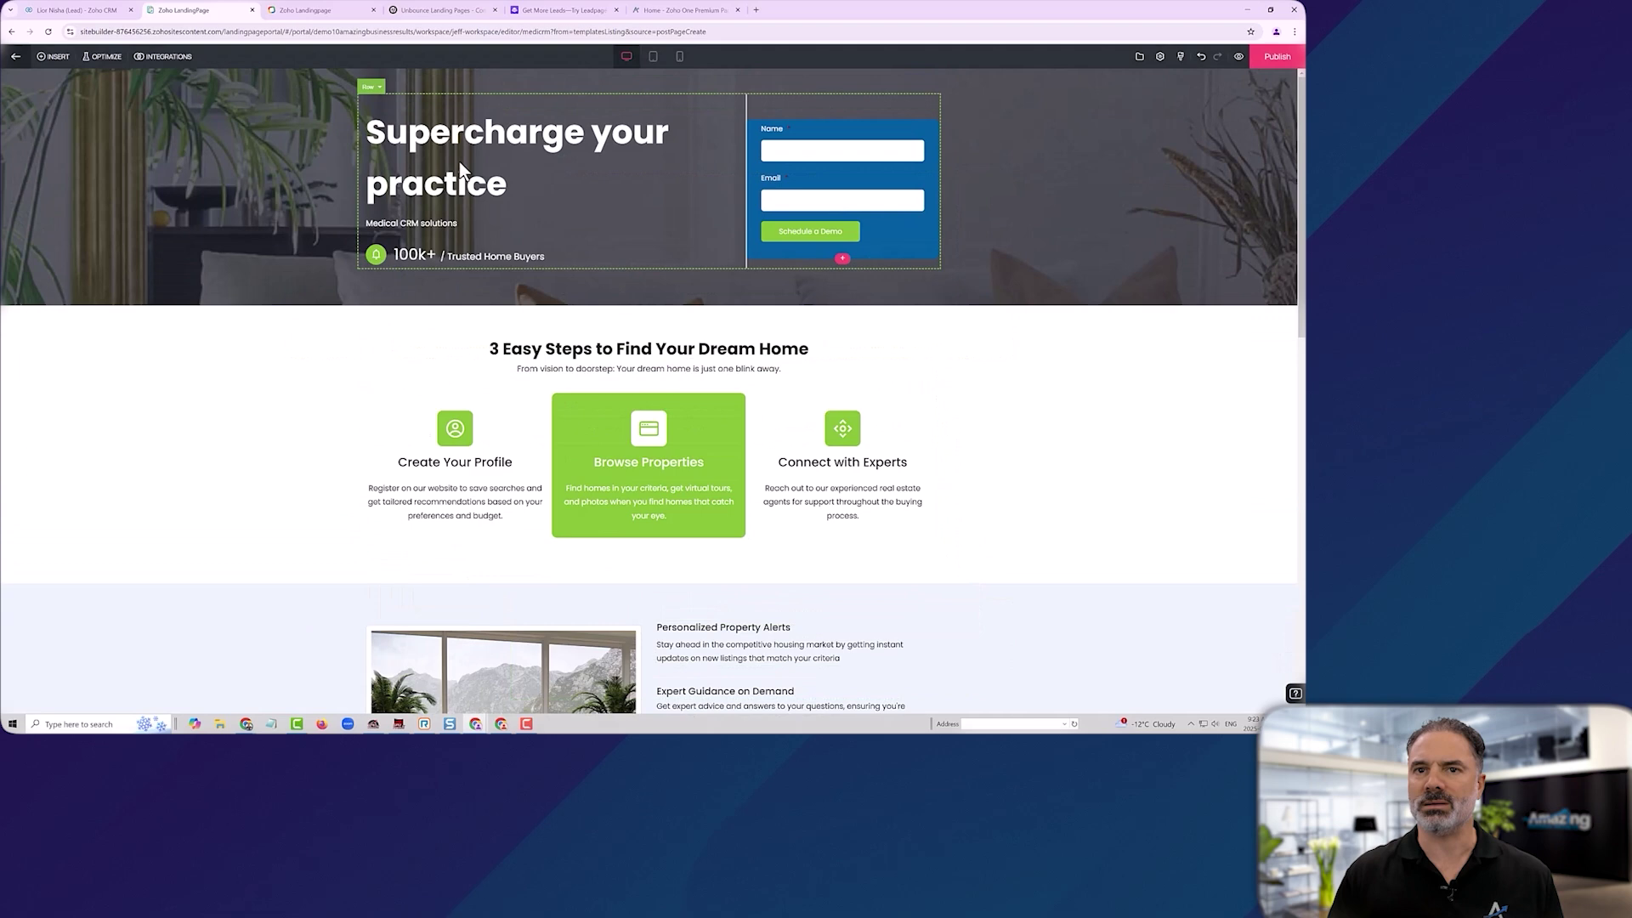
click(169, 60)
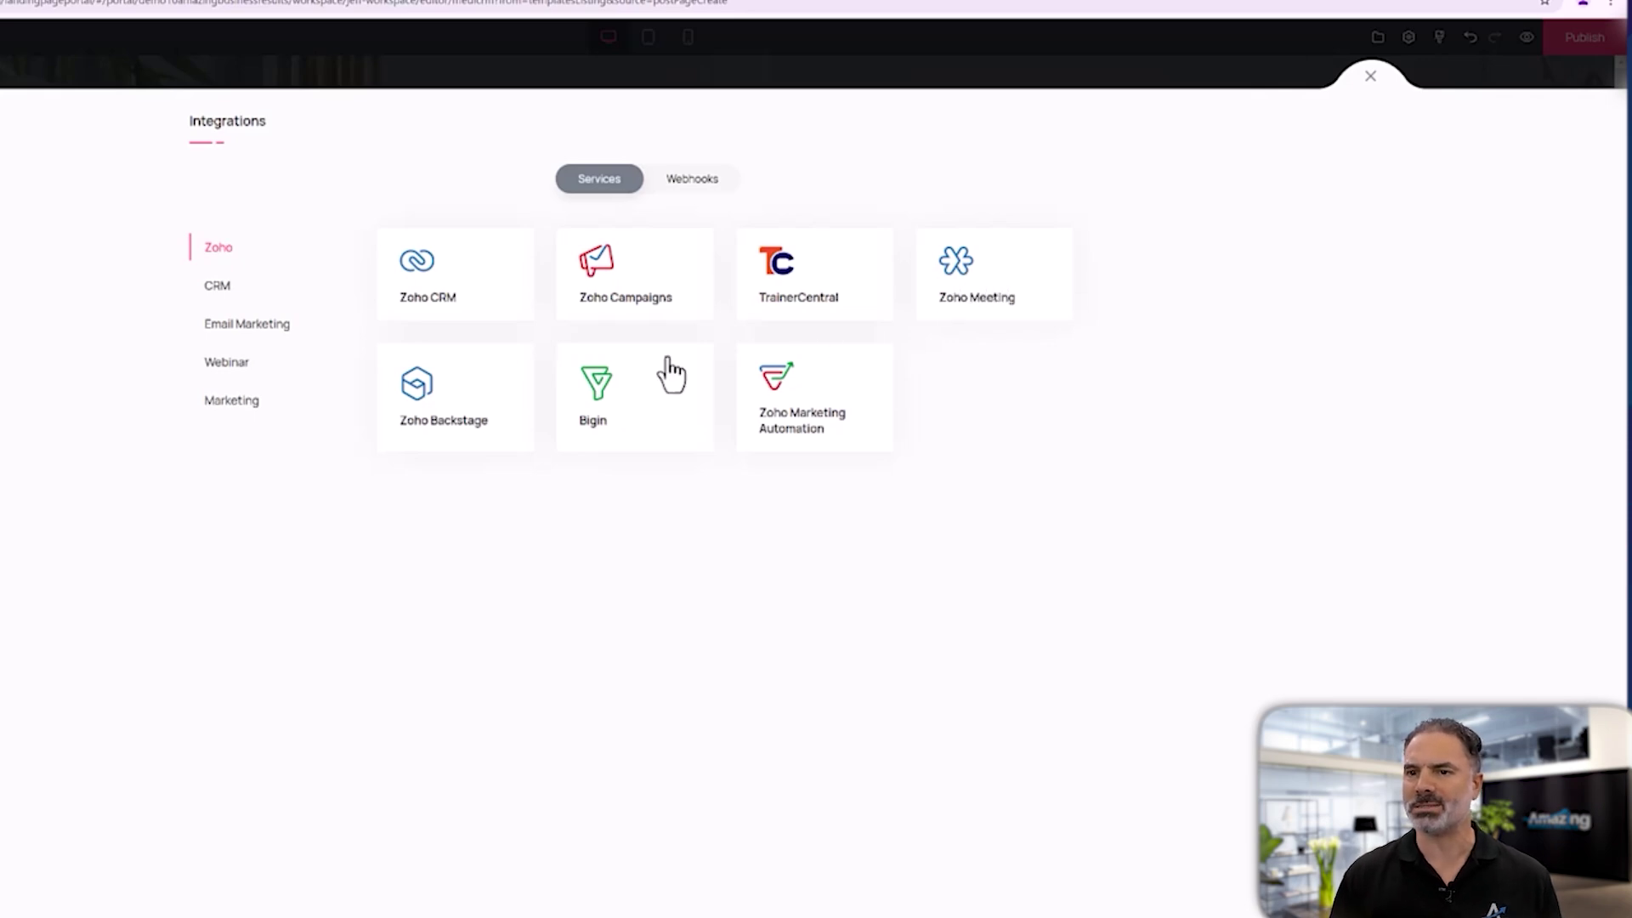
Browse the Webinar, Email Marketing and Webhooks integration options, then close the Integrations panel.
click(239, 372)
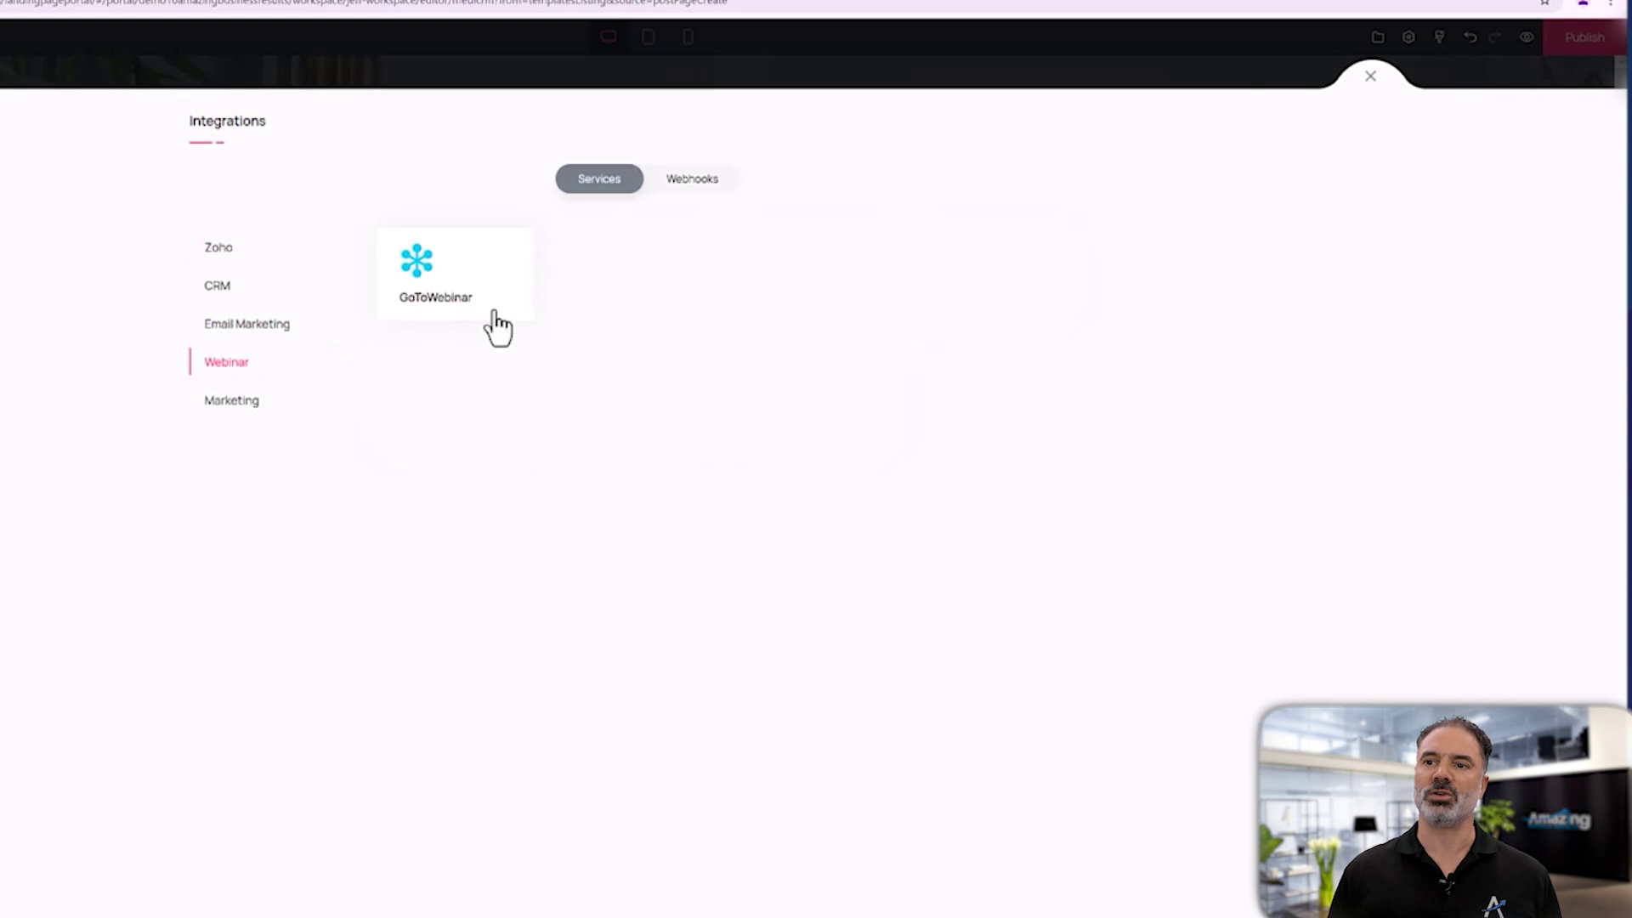
click(244, 339)
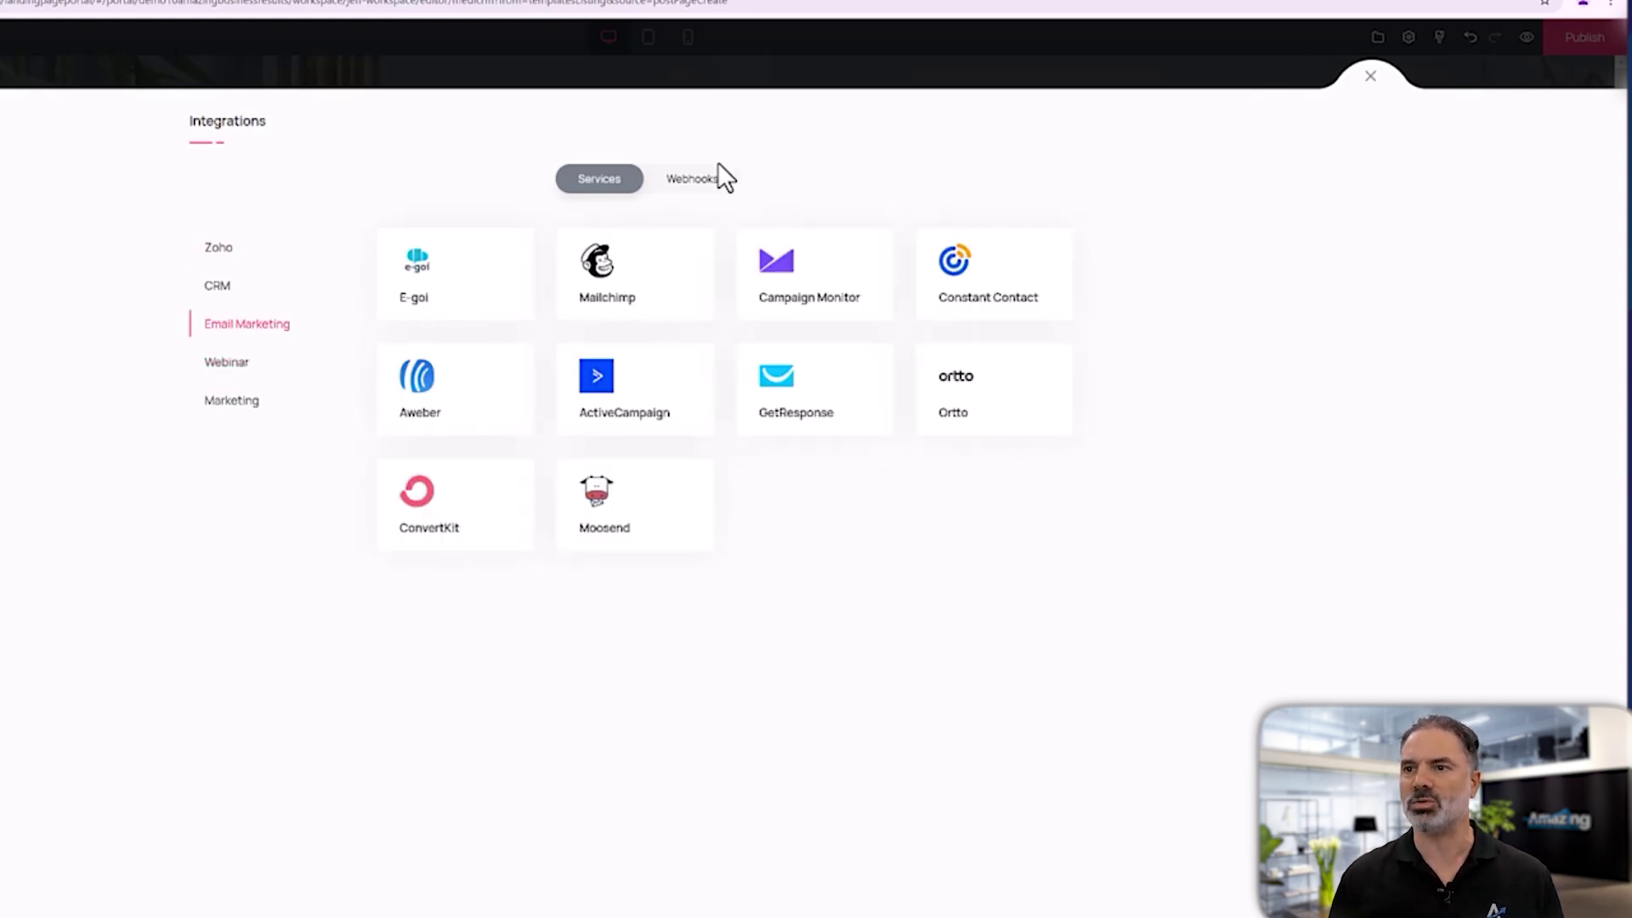
click(687, 187)
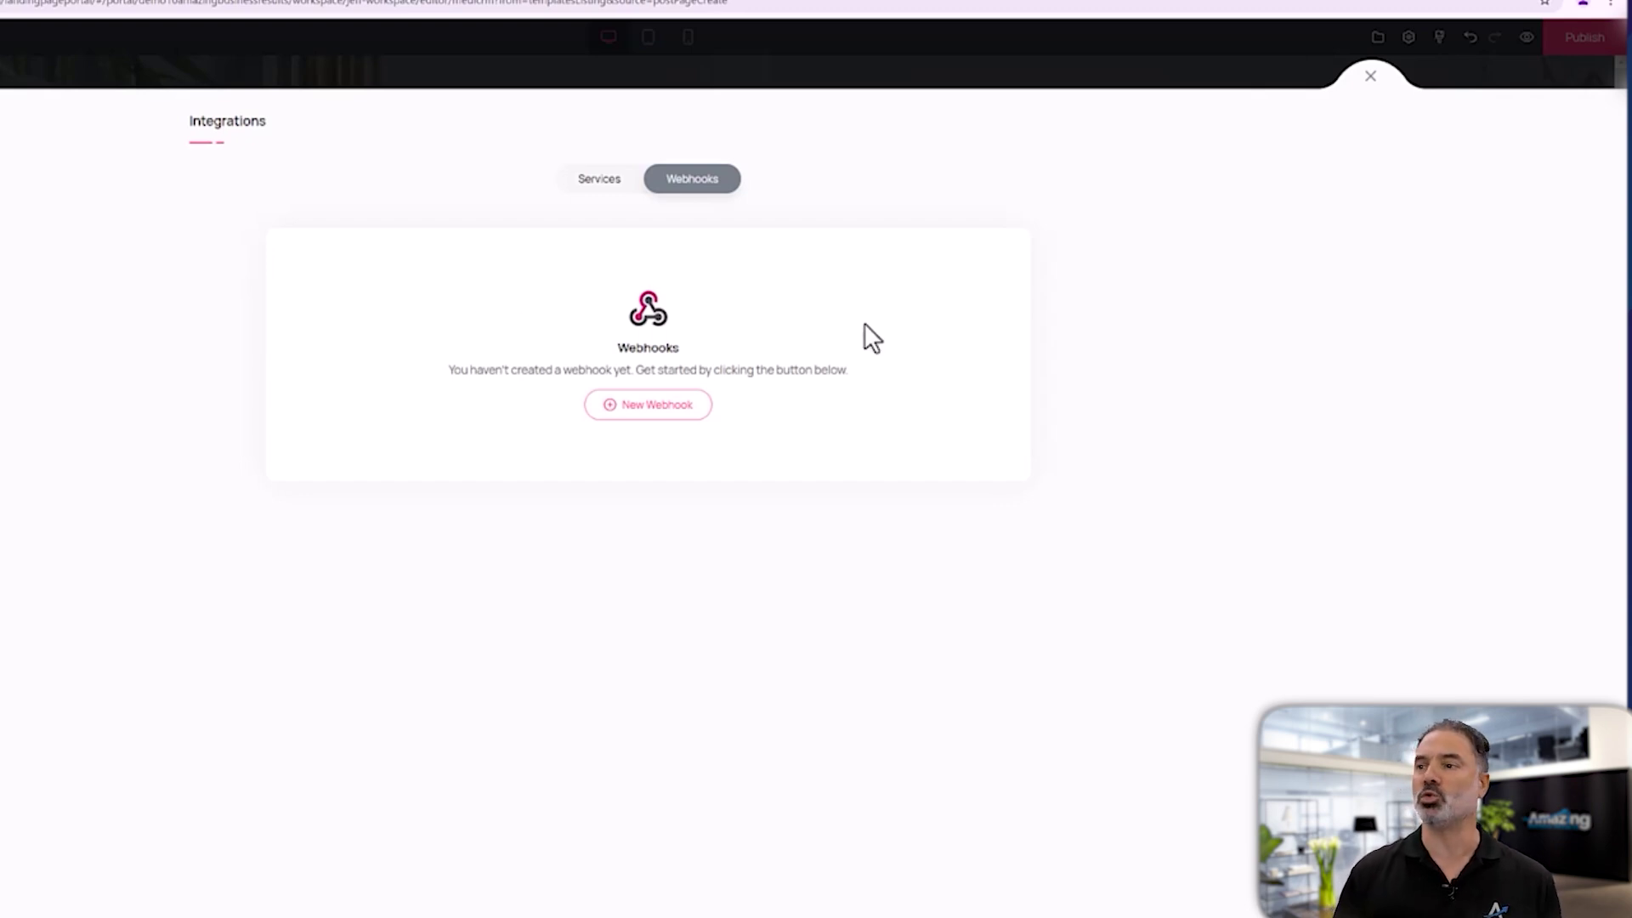
click(1370, 78)
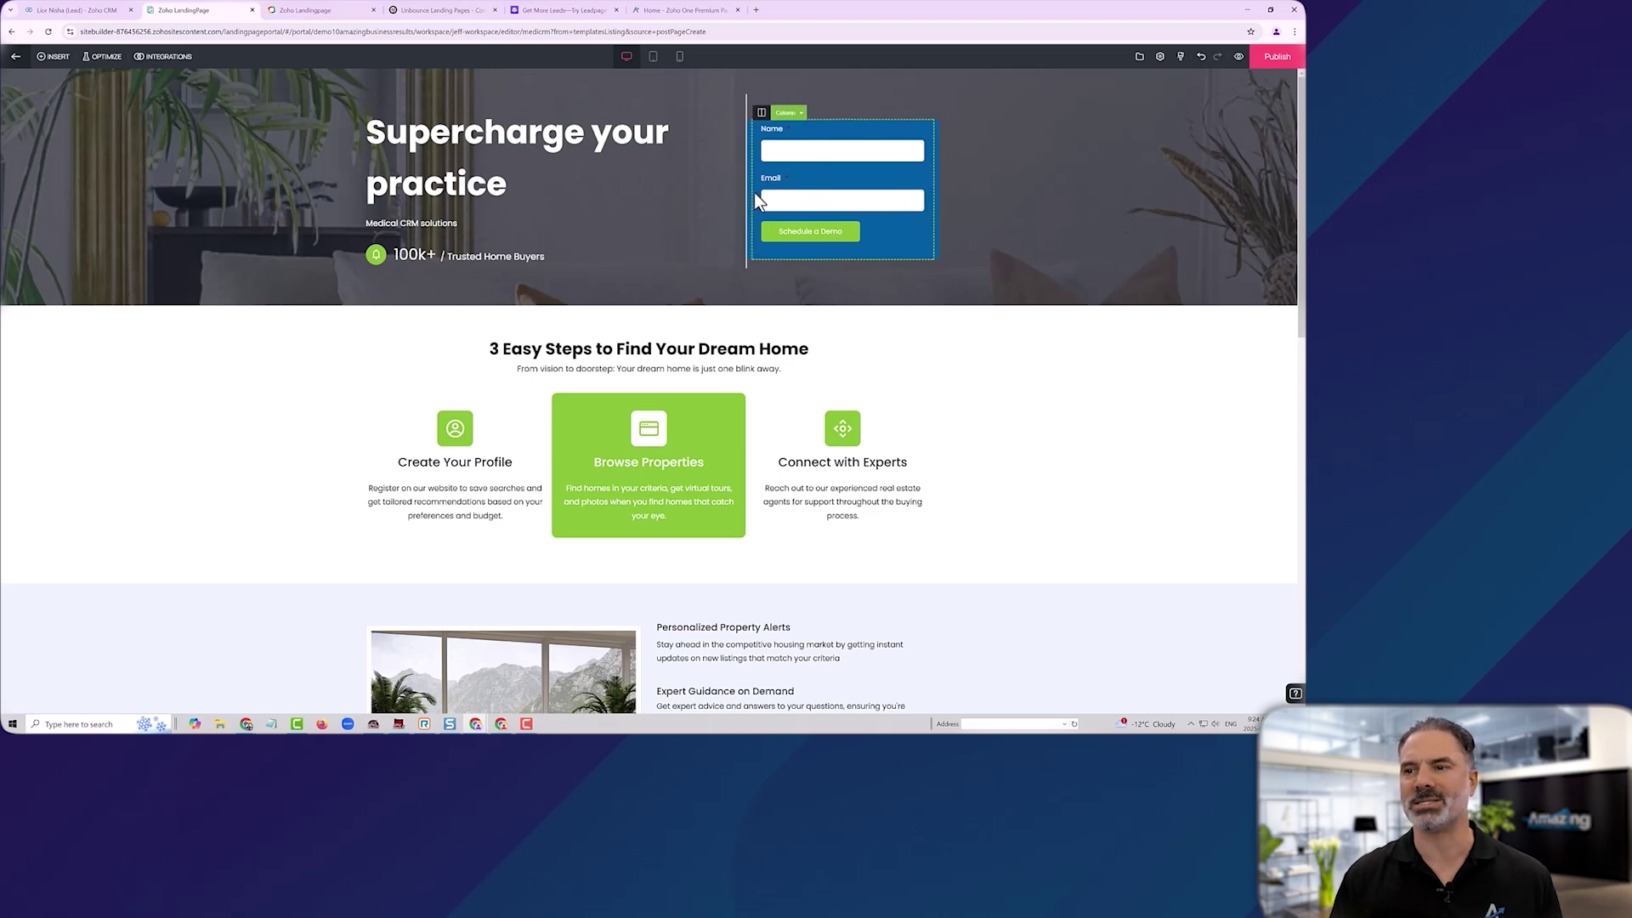
click(104, 56)
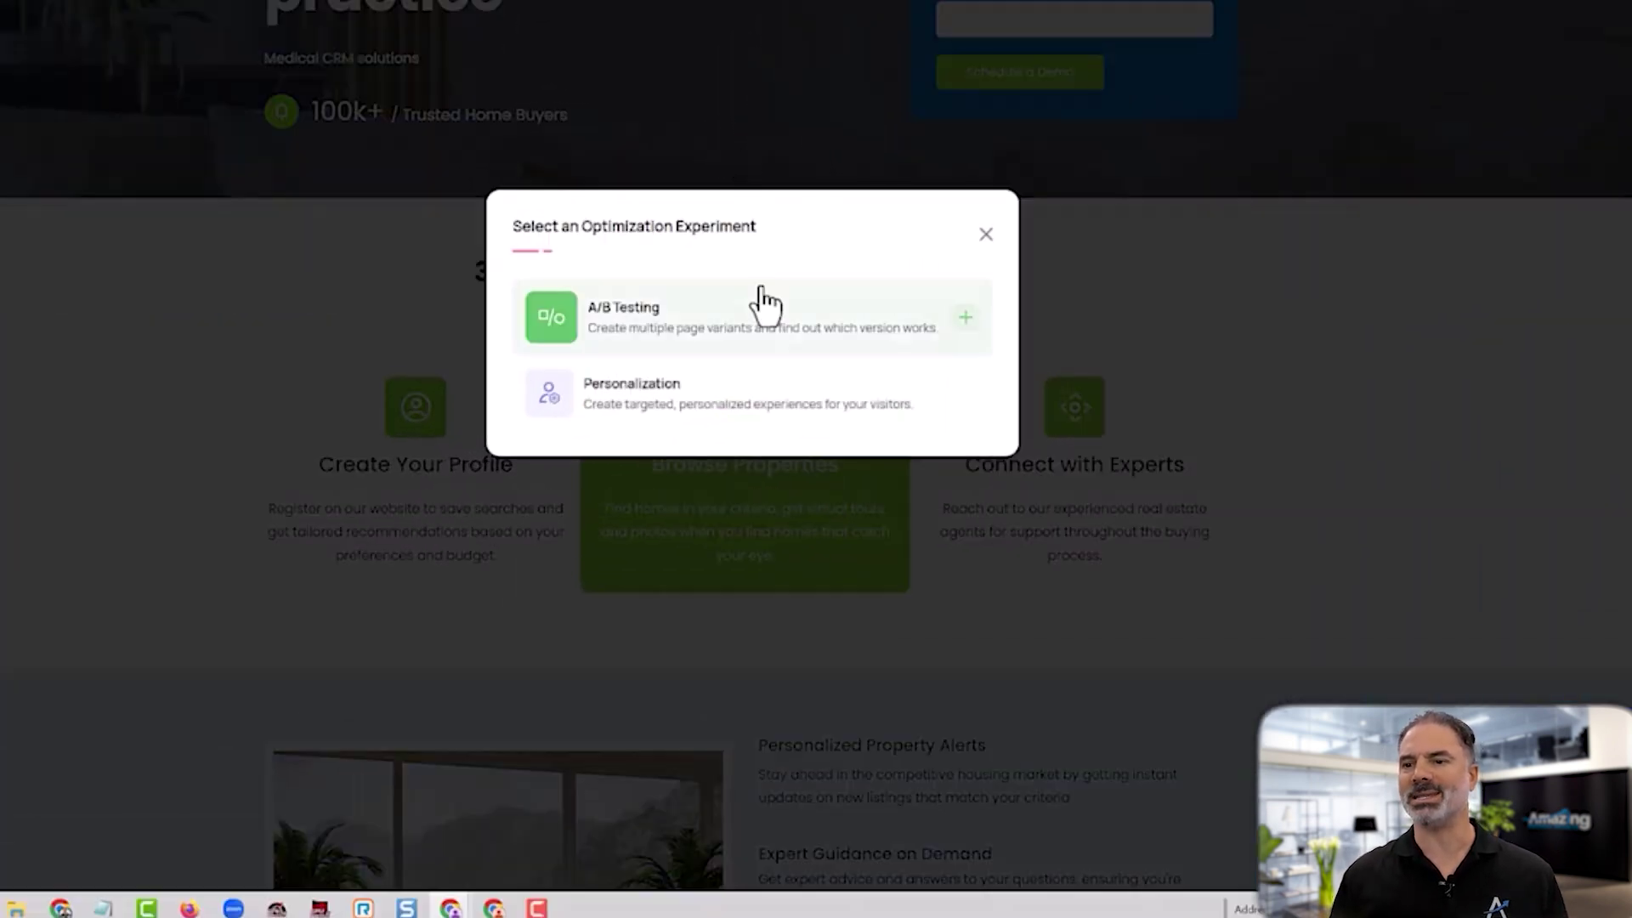
click(987, 237)
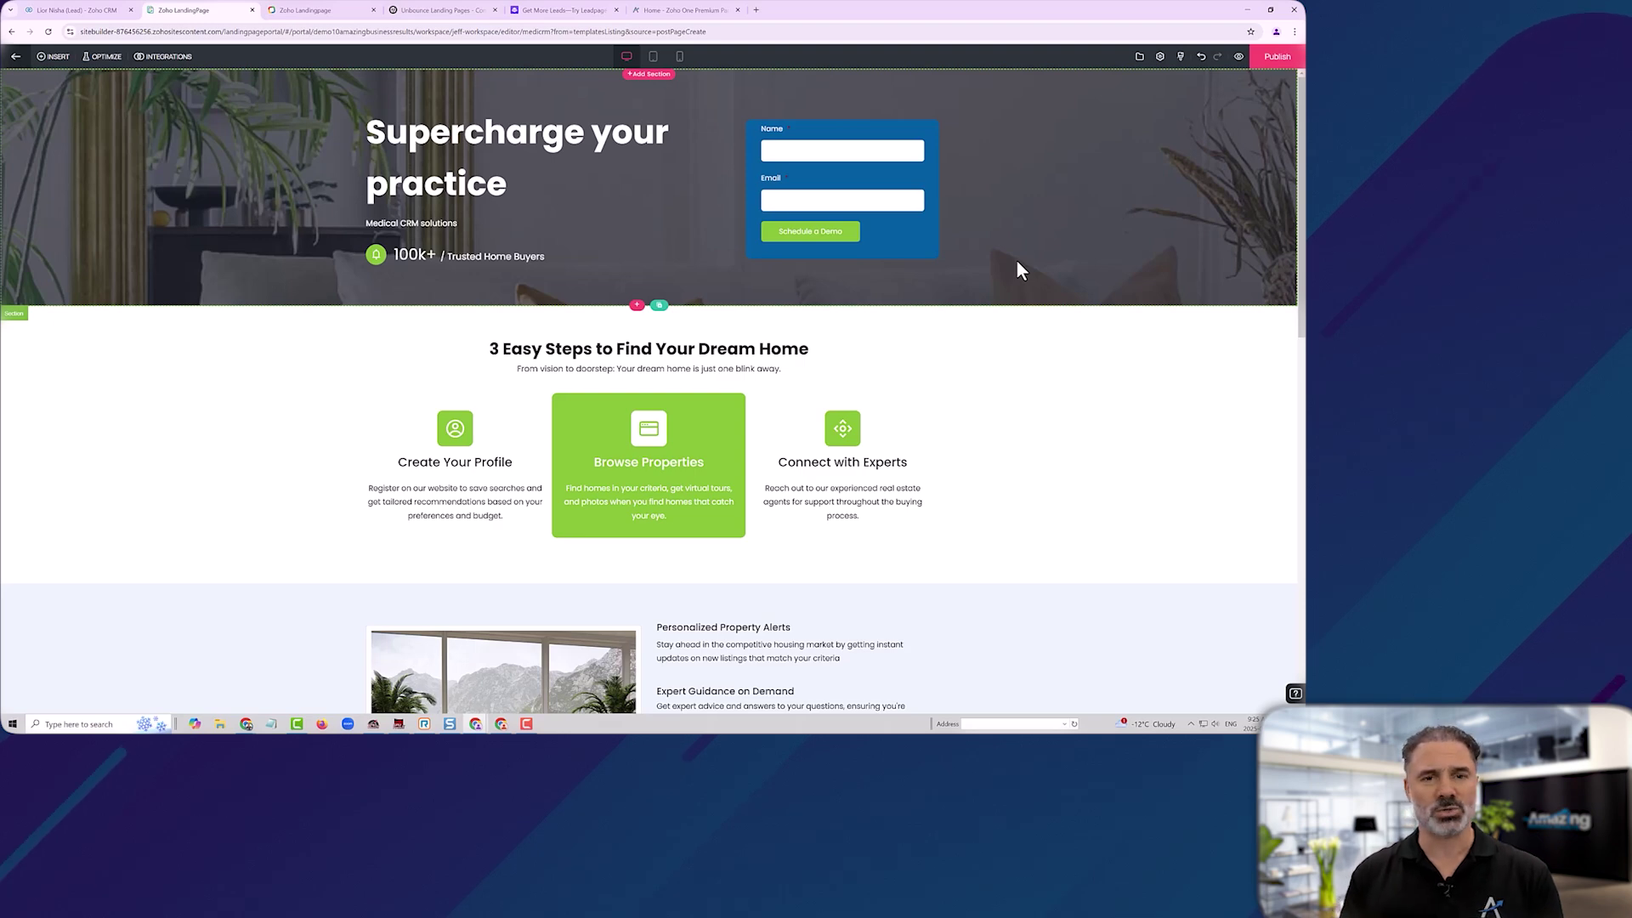
Inspect the demo form and headline, then bring up the hero section's background image and overlay settings.
click(836, 247)
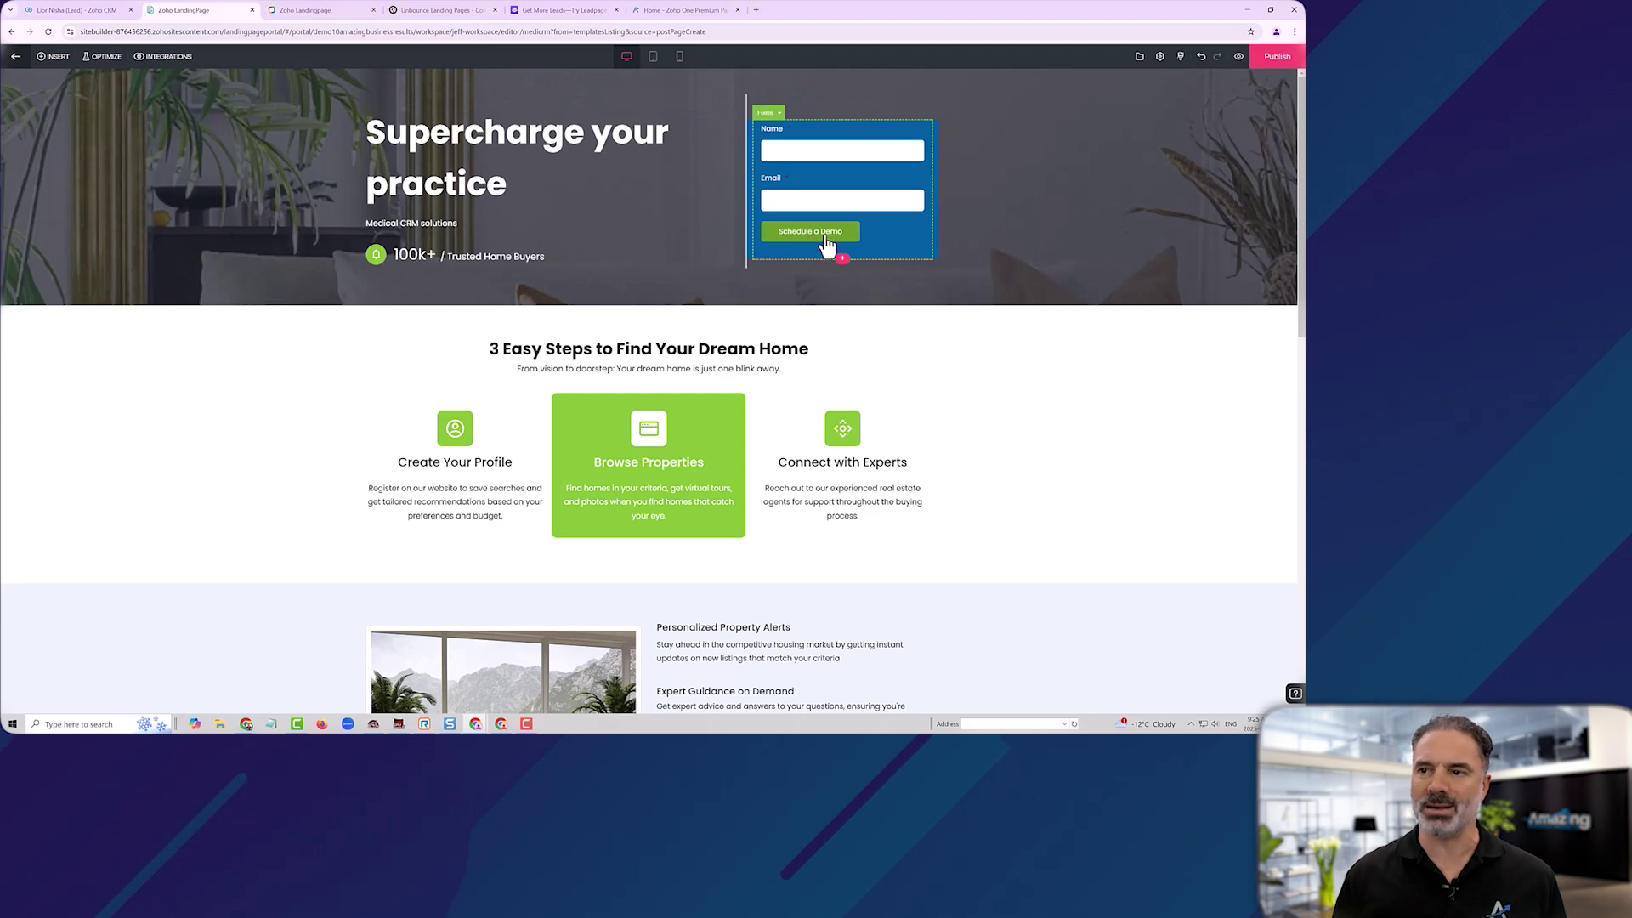
click(221, 111)
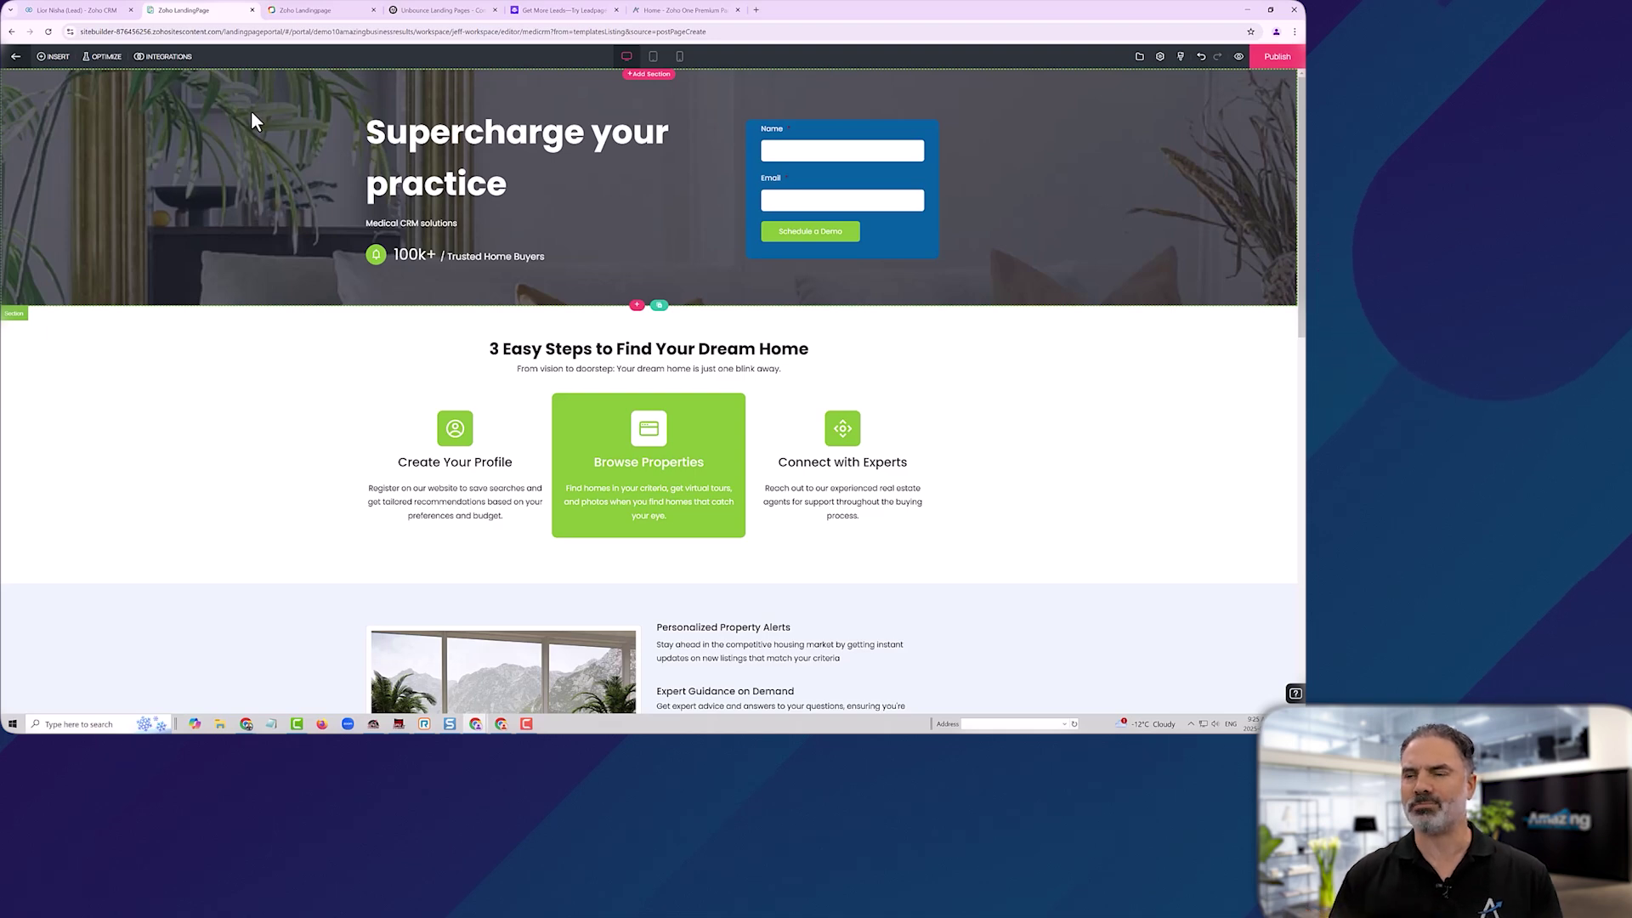
click(489, 150)
click(812, 247)
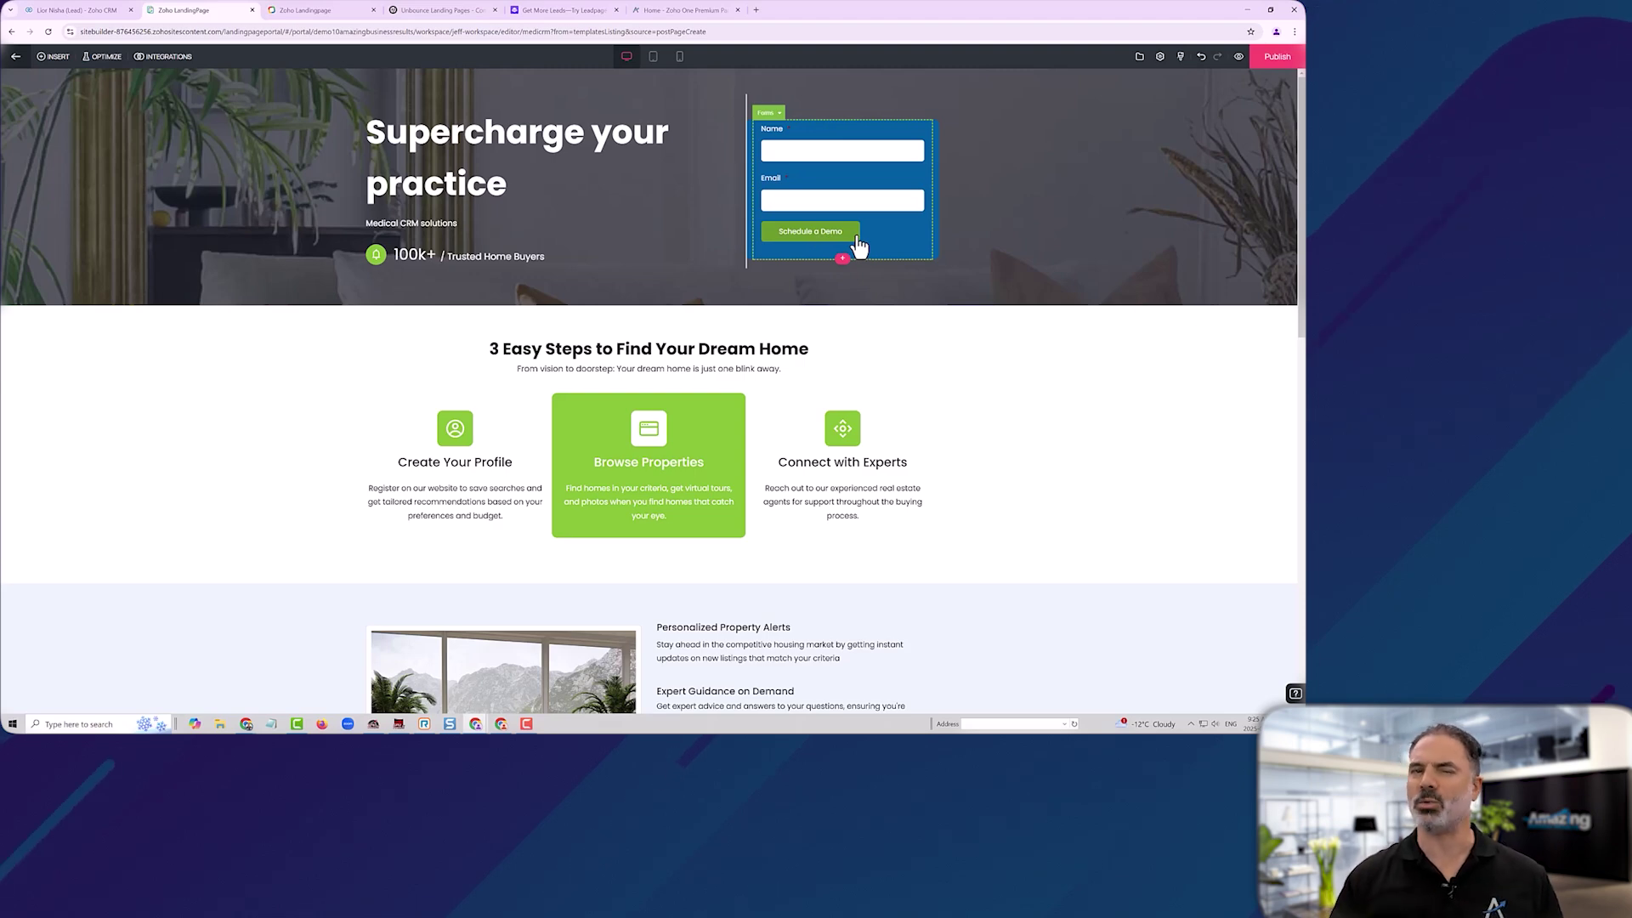
click(458, 164)
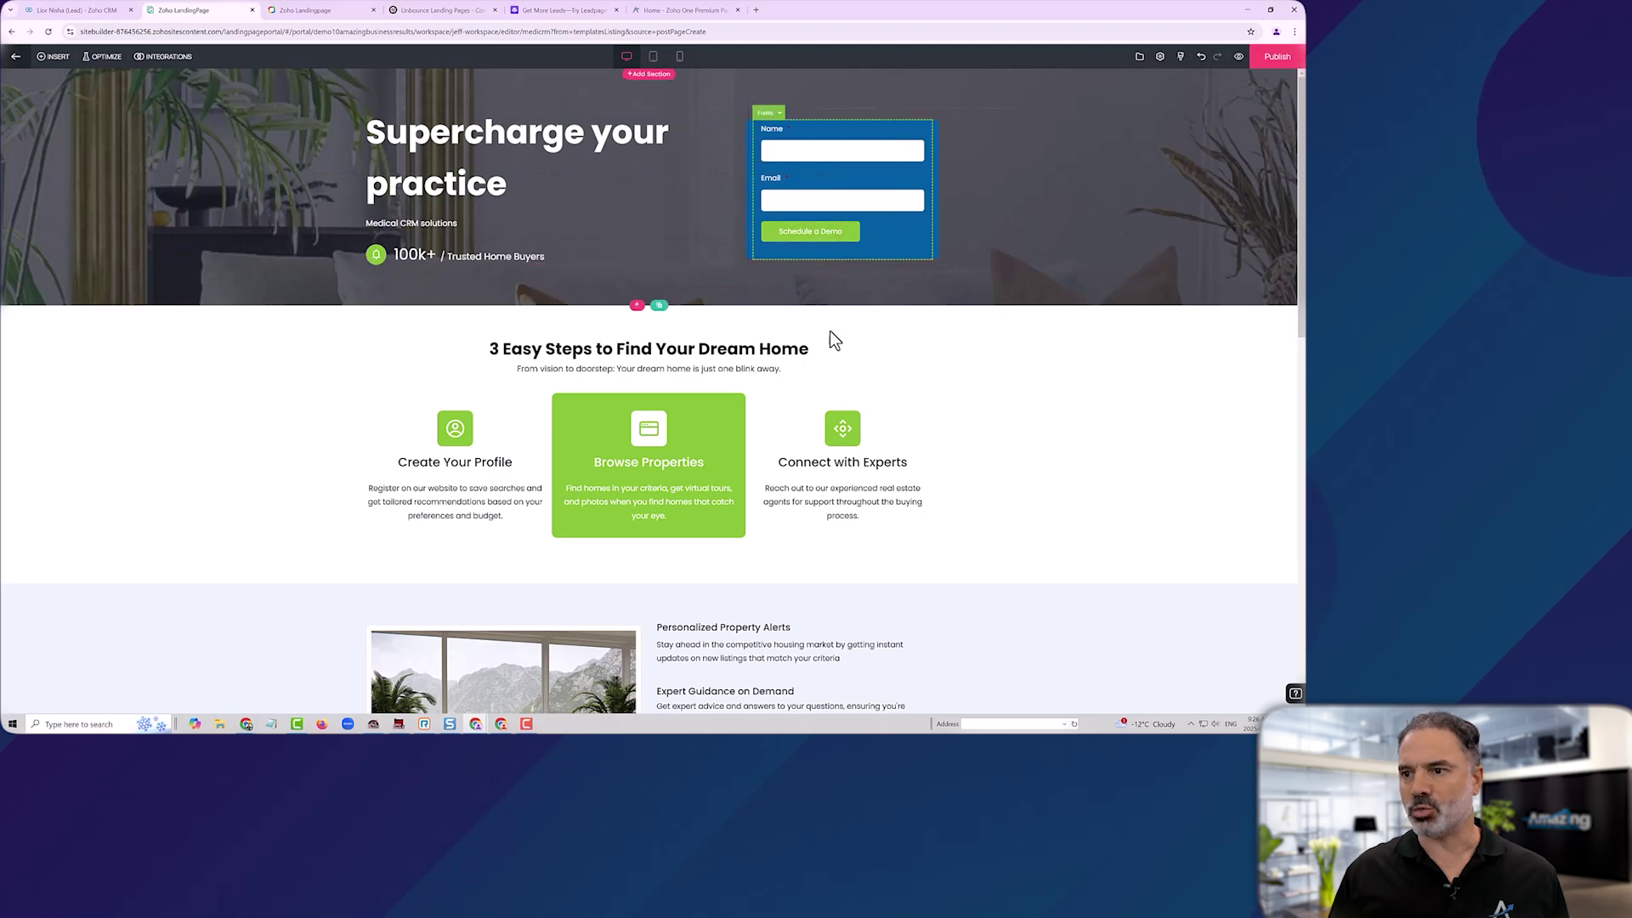
scroll(561, 457, down, 6)
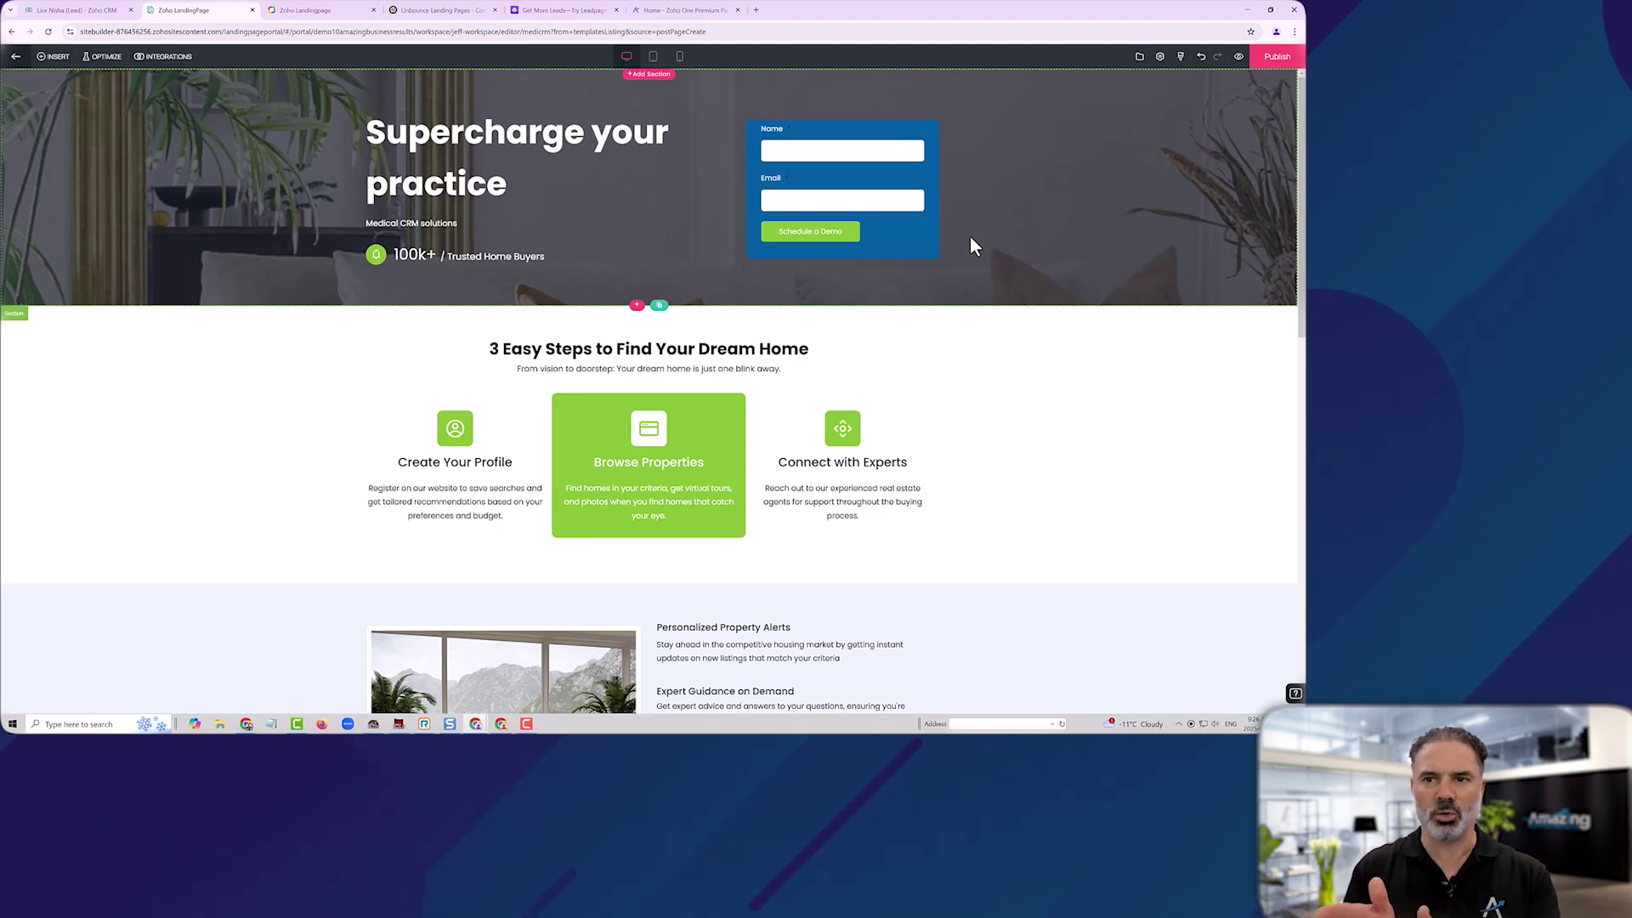
click(905, 181)
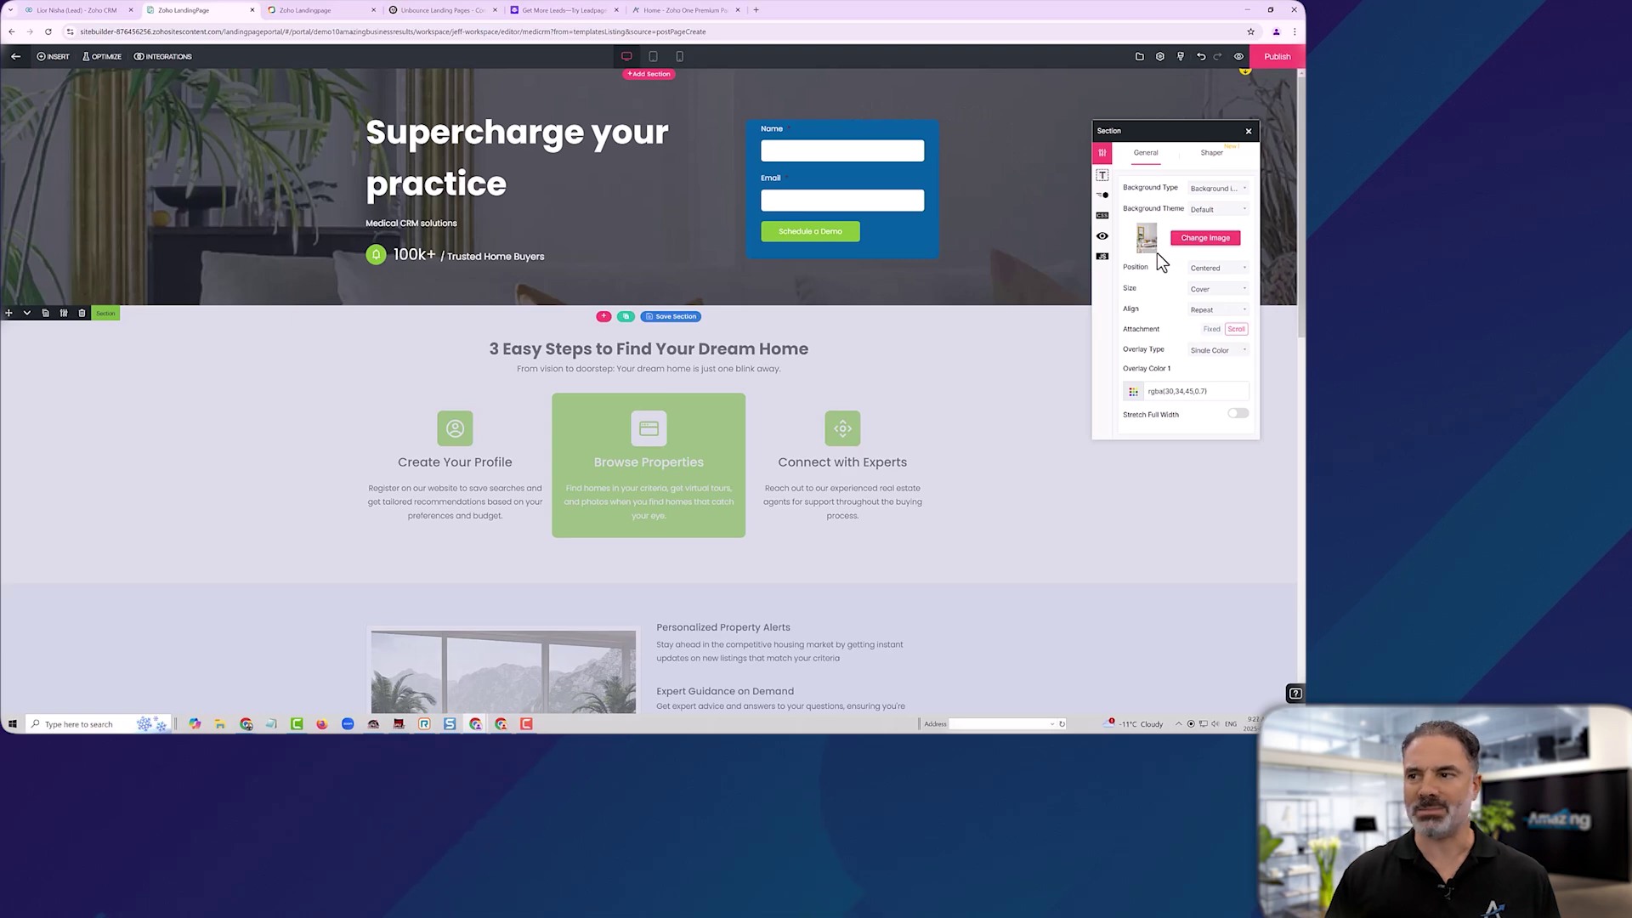
Dismiss the File Manager without choosing an image, then close the hero Section panel.
click(1195, 240)
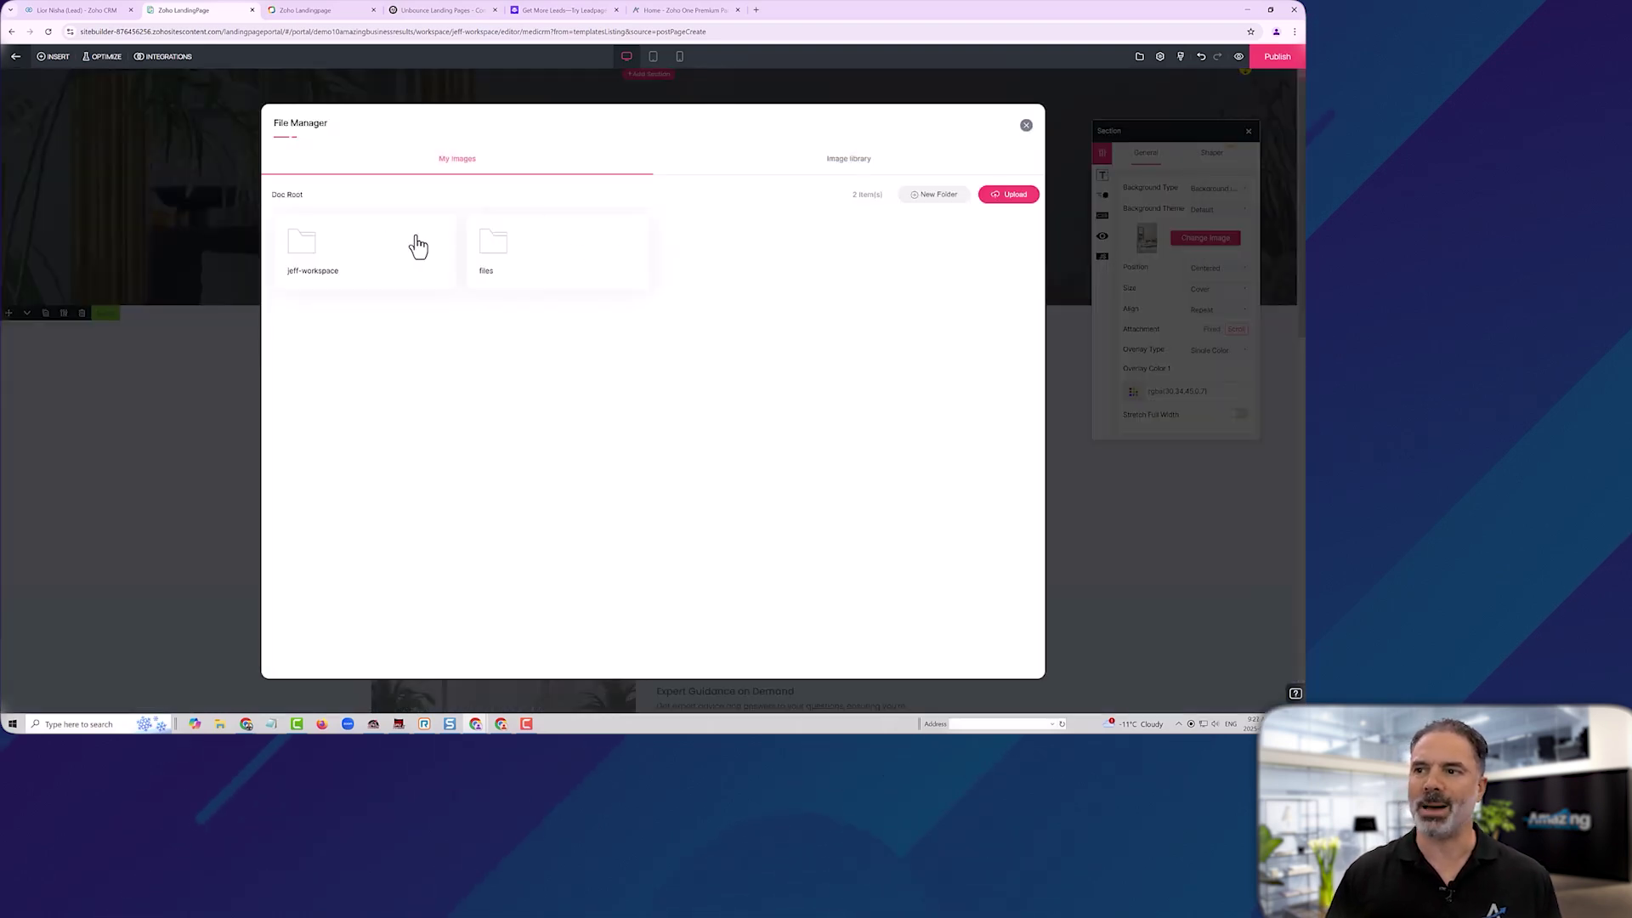
click(1026, 126)
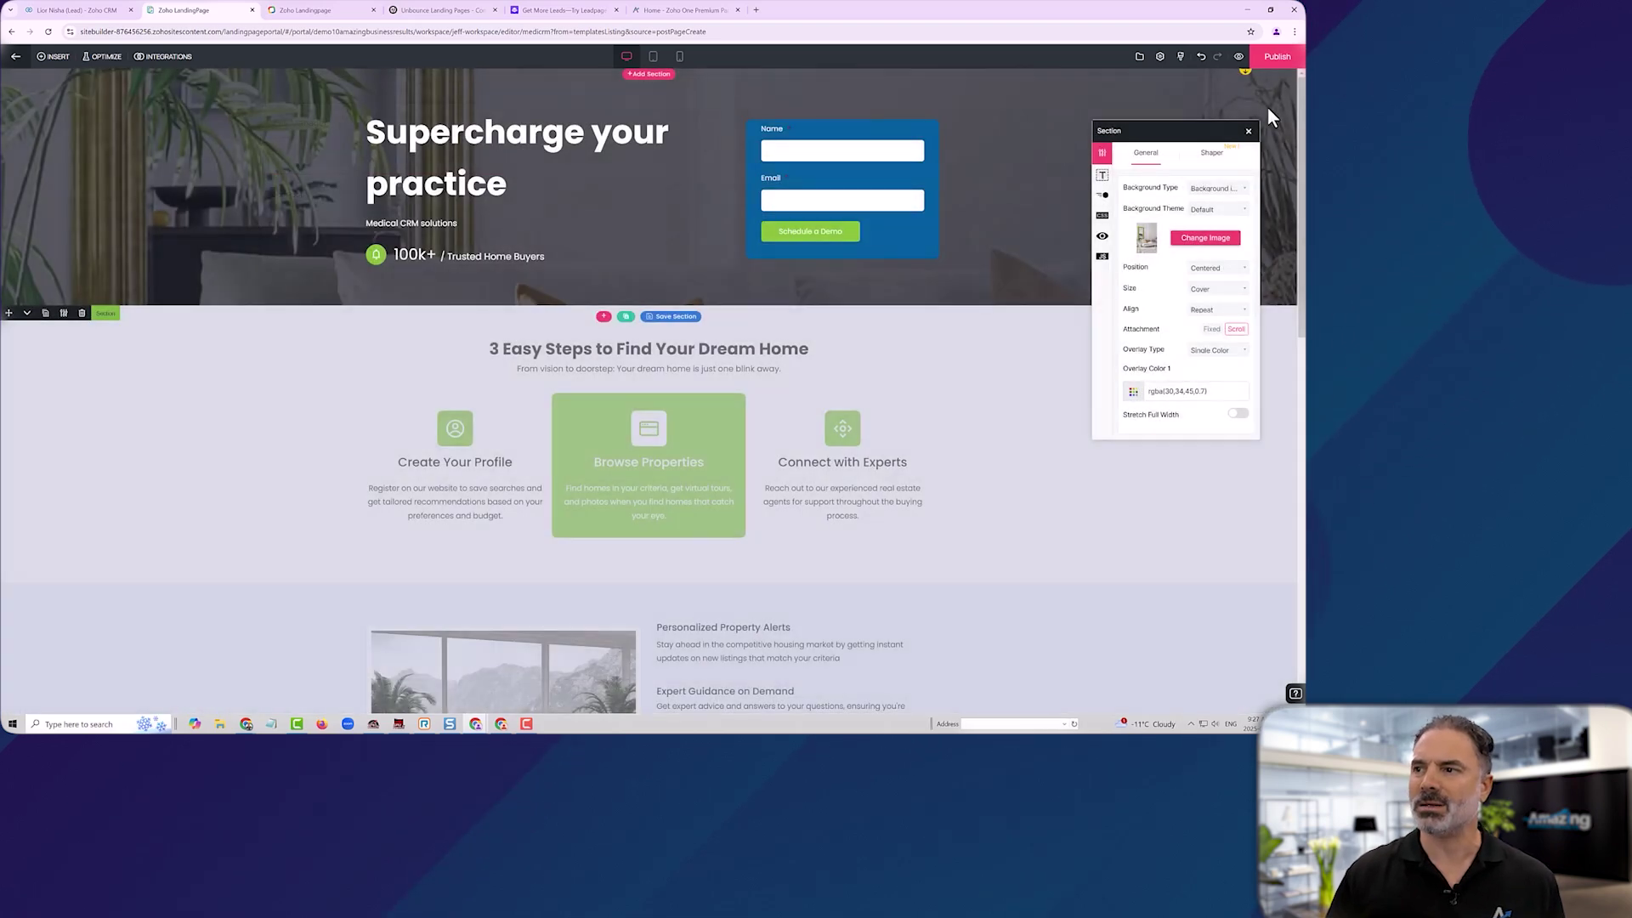
click(1248, 133)
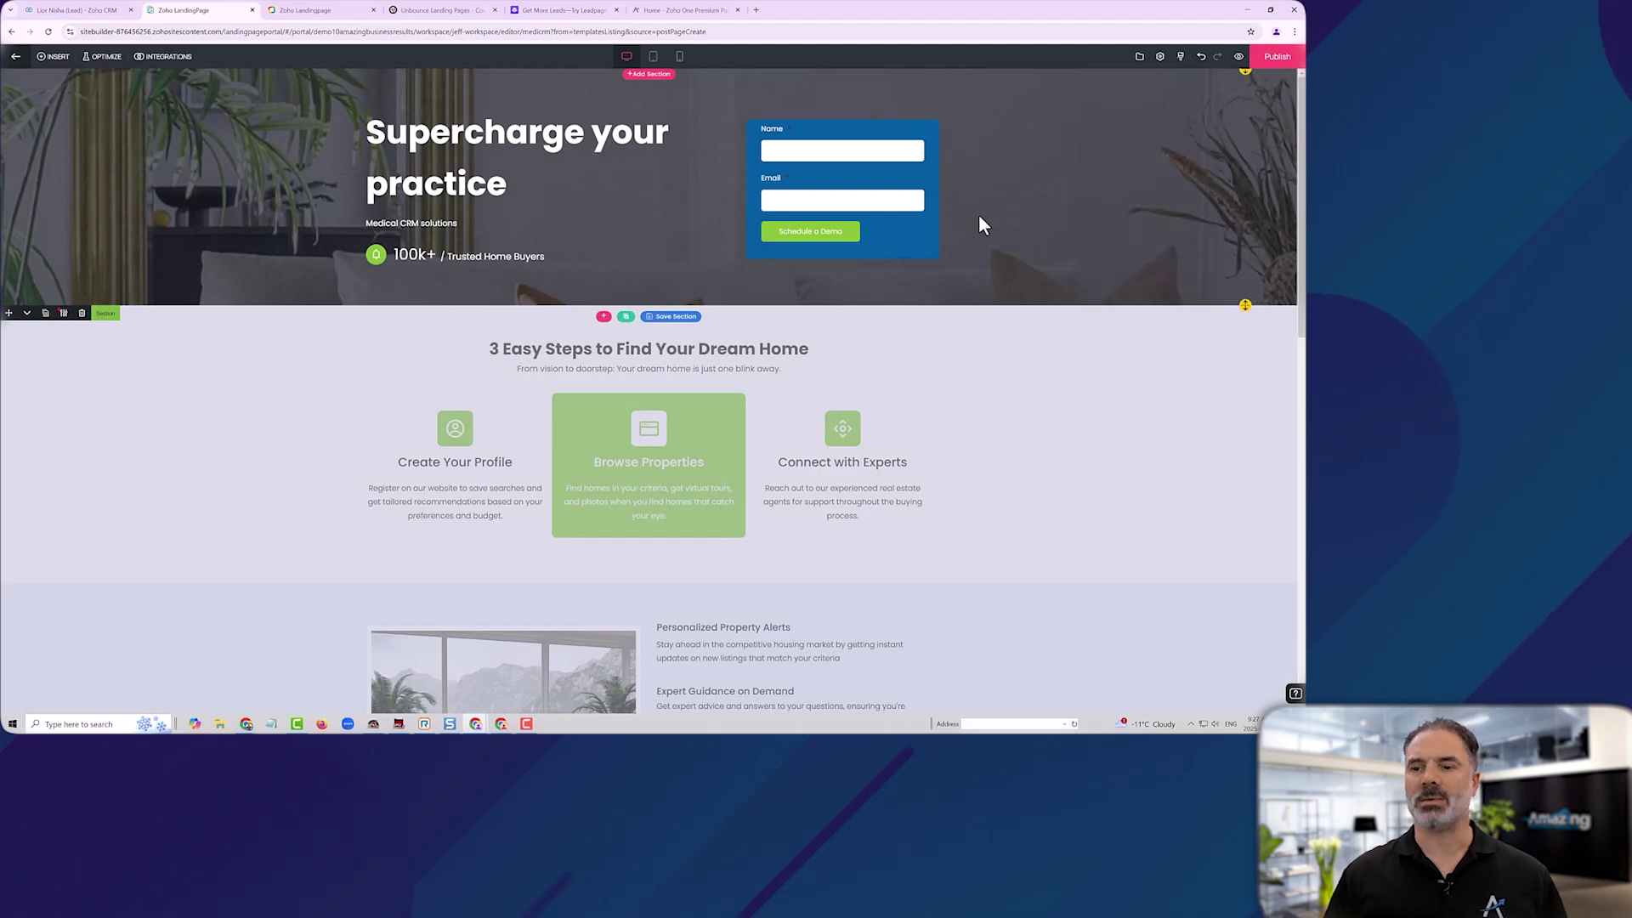
Deselect the hero section so the whole page is no longer dimmed.
click(1066, 367)
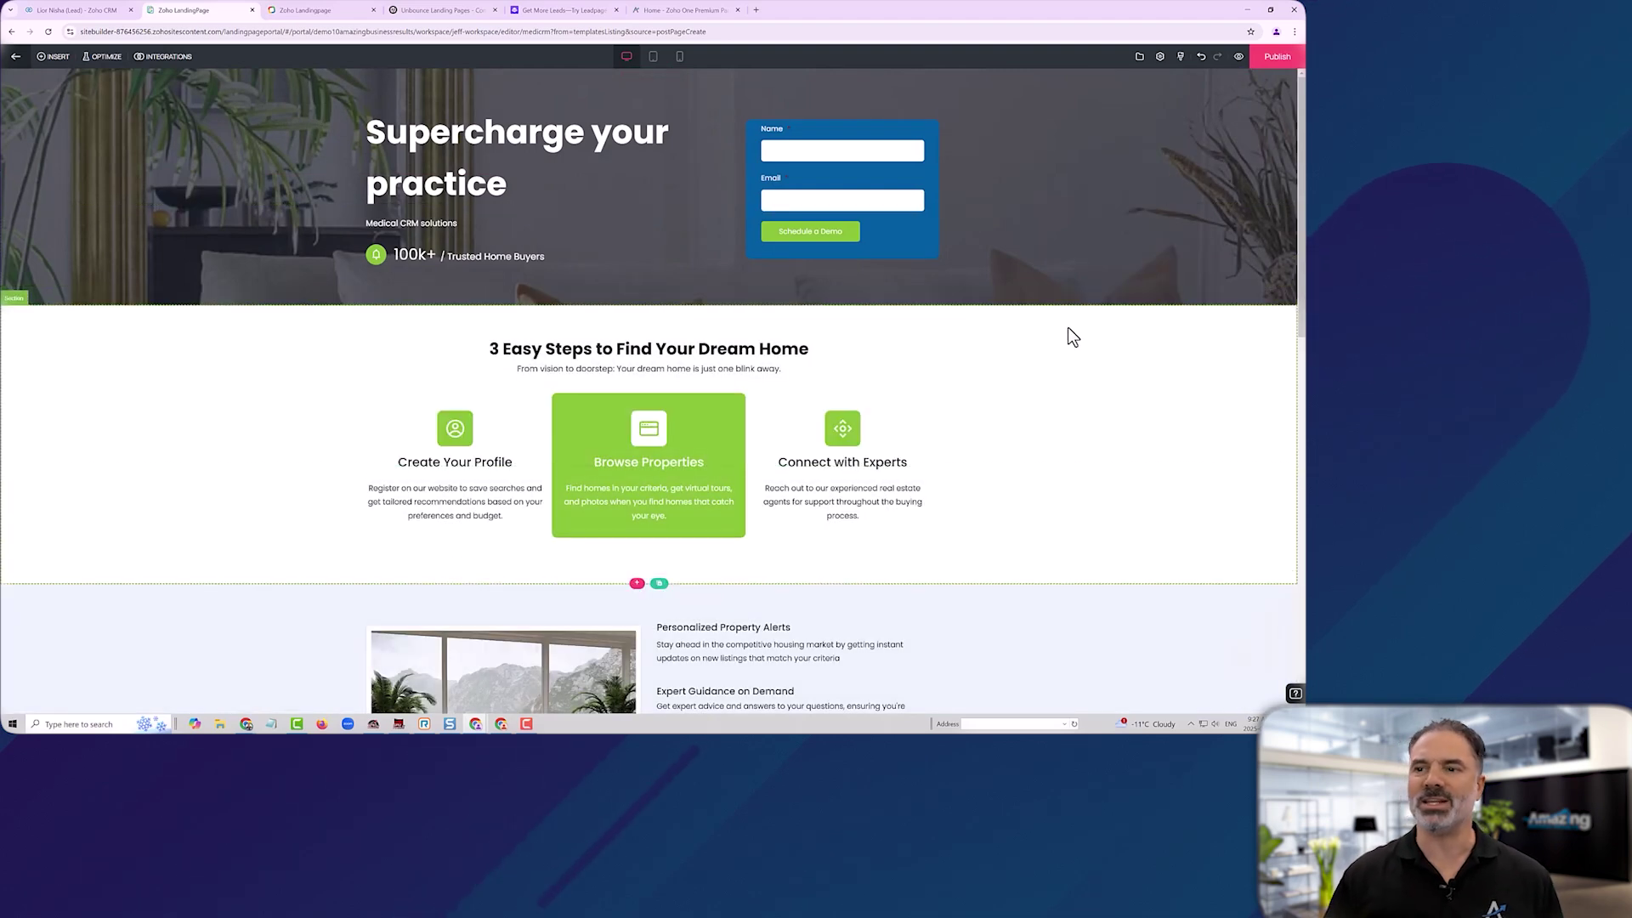